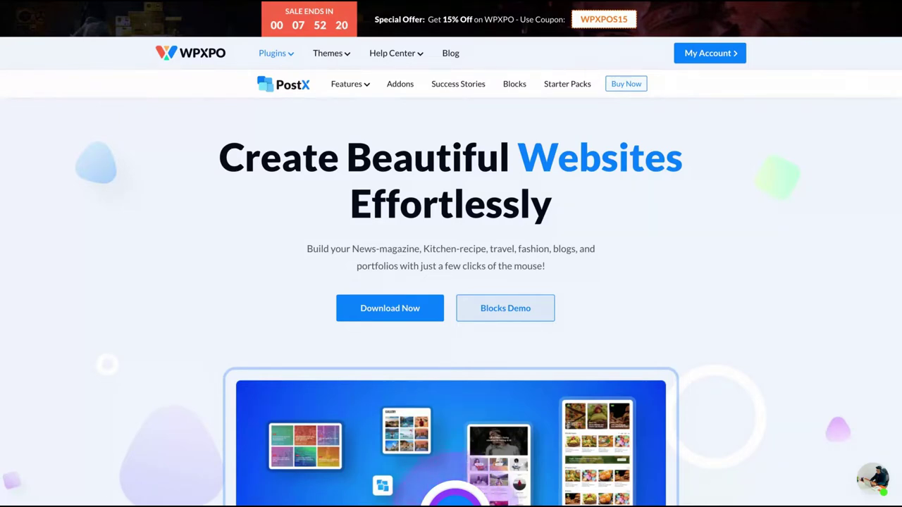
- Look over the PostX homepage and review the Blog Posts and Hot Topics sections of the Tech Trends Zone page
scroll(457, 349, down, 4)
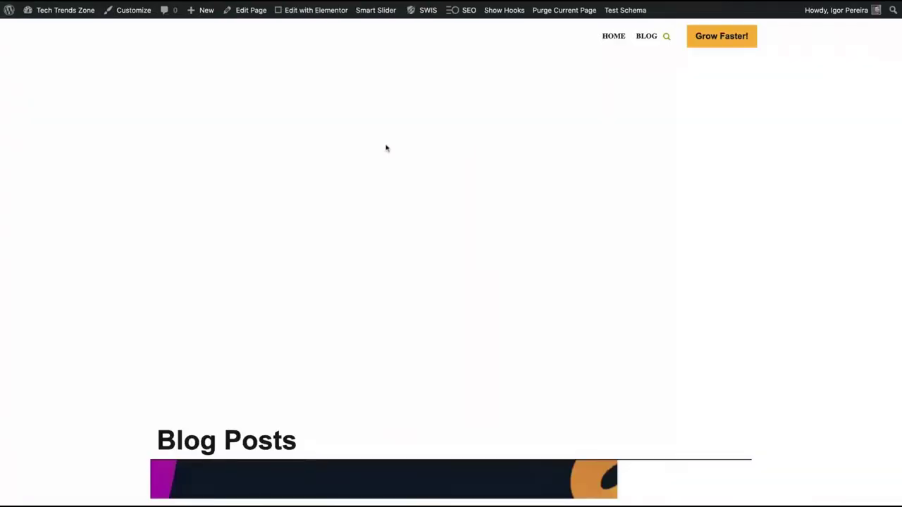
scroll(348, 312, down, 5)
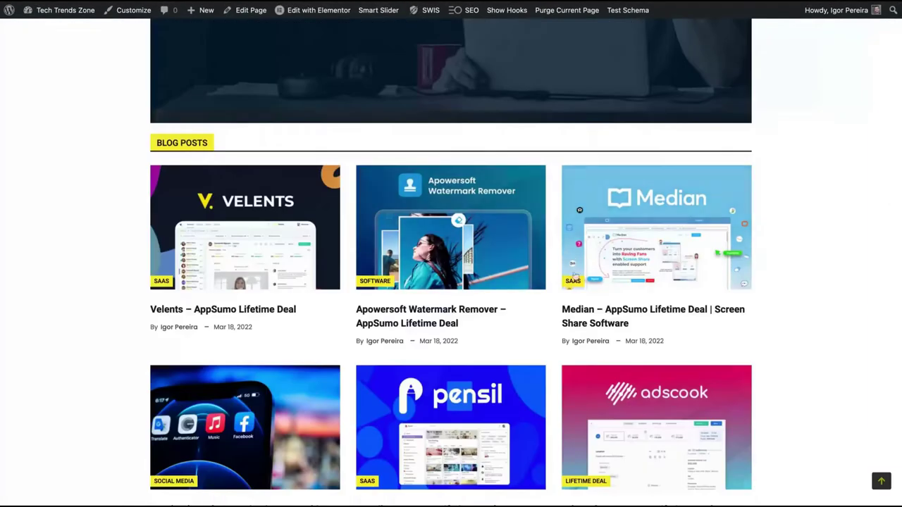
scroll(364, 364, down, 7)
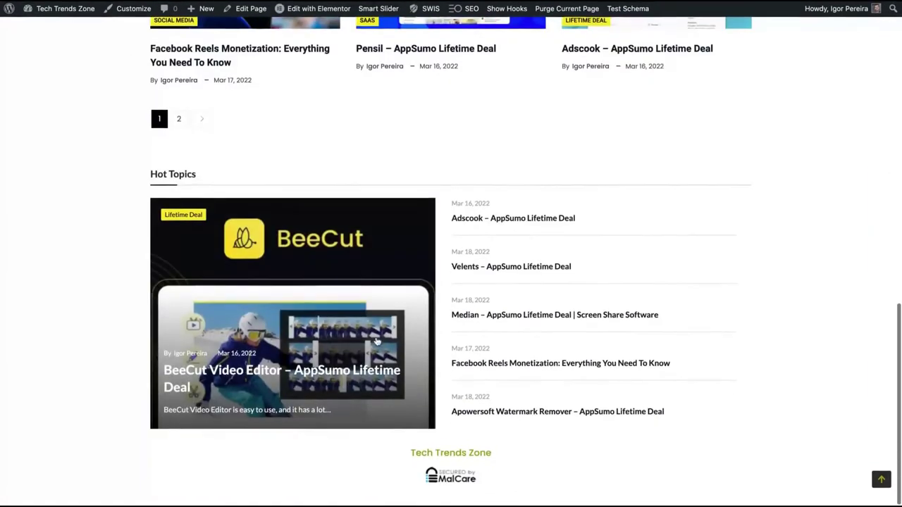
scroll(376, 340, up, 5)
scroll(377, 341, up, 1)
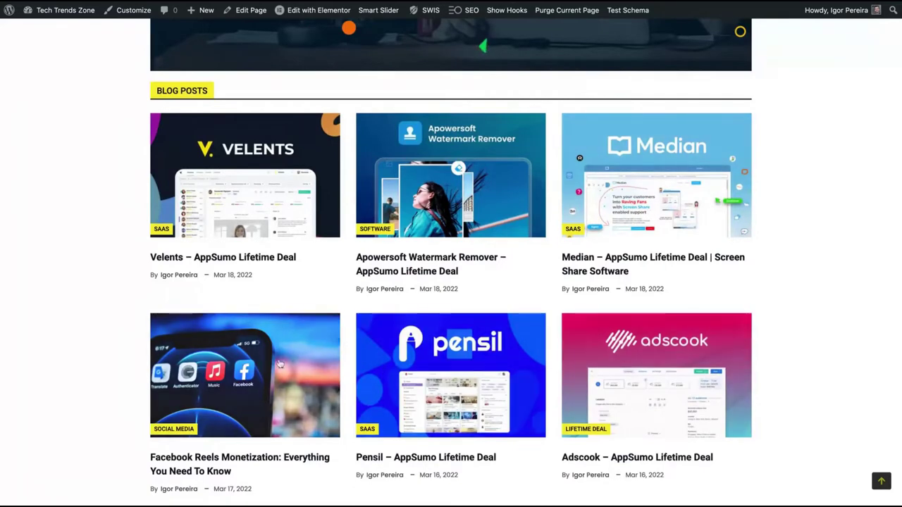
scroll(280, 363, down, 1)
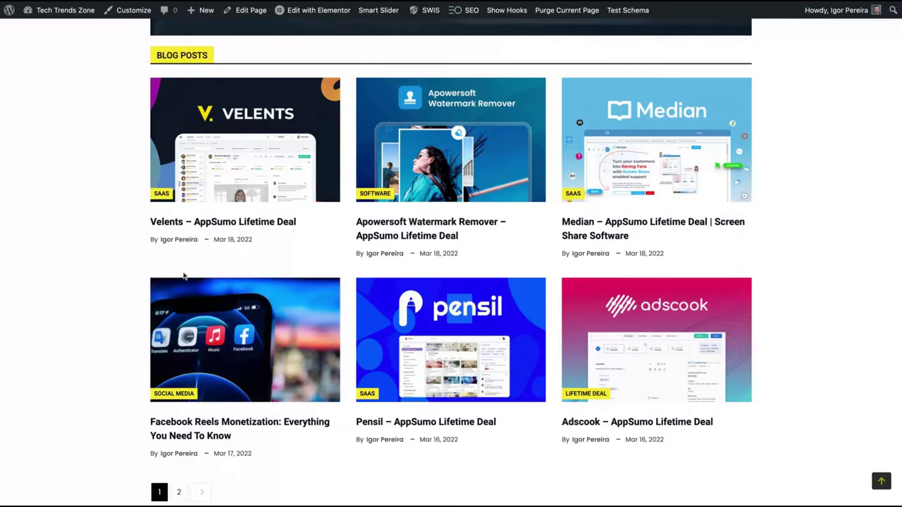
scroll(184, 277, up, 5)
scroll(225, 219, down, 6)
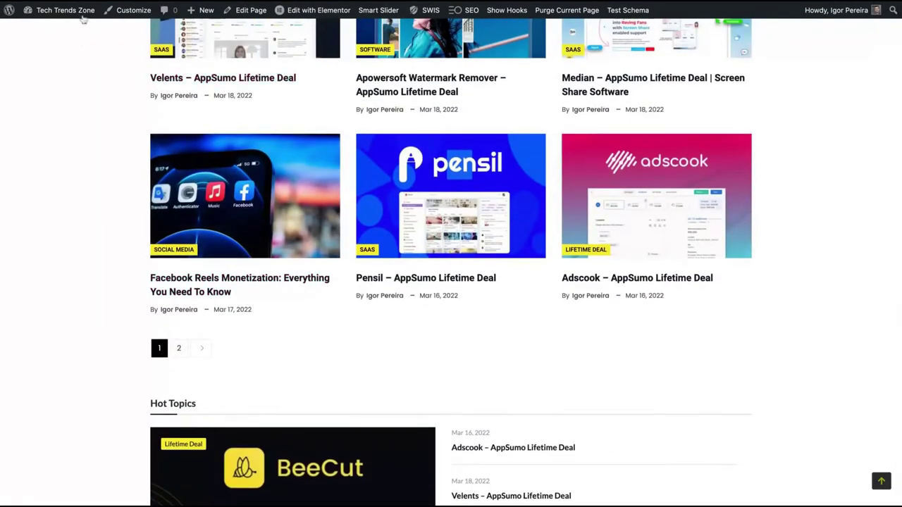
- View the site's installed plugins and locate the PostX - Gutenberg Post Grid Blocks and PostX Pro - Gutenberg Post Blocks entries
mouse_move(82, 16)
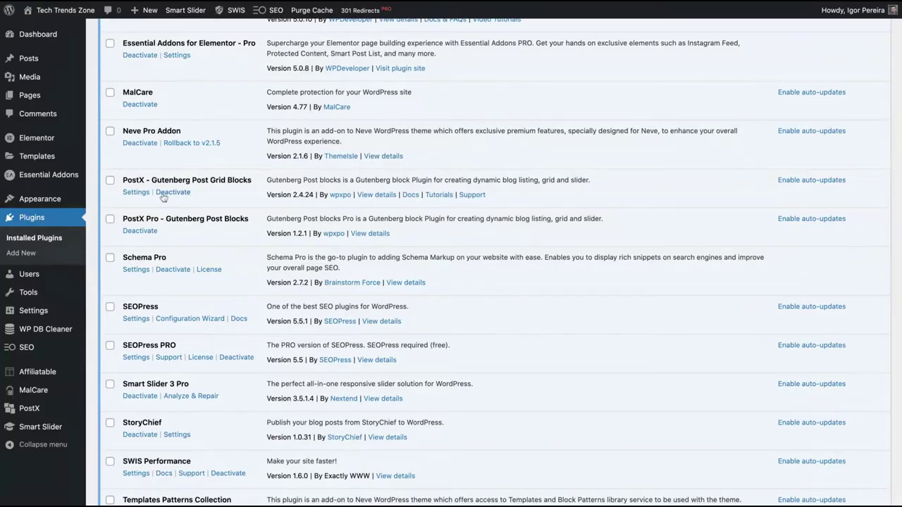
drag(123, 182, 251, 181)
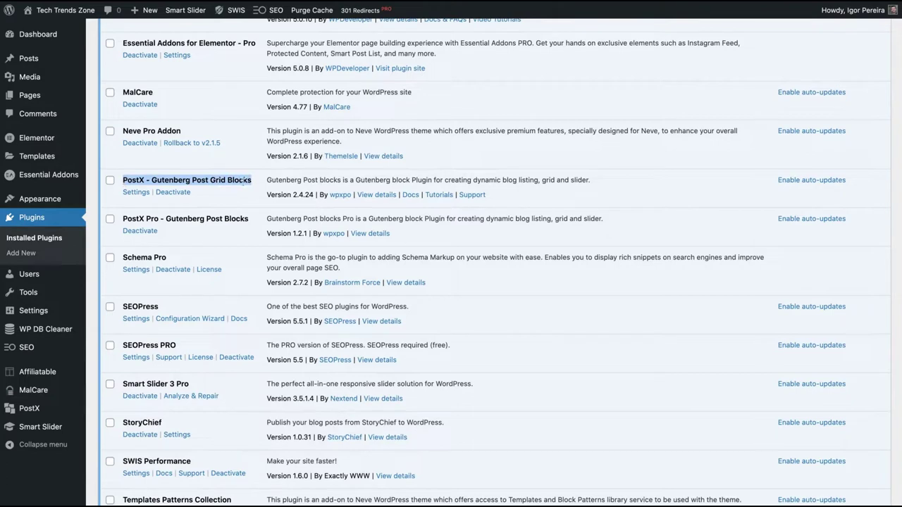
drag(123, 219, 224, 219)
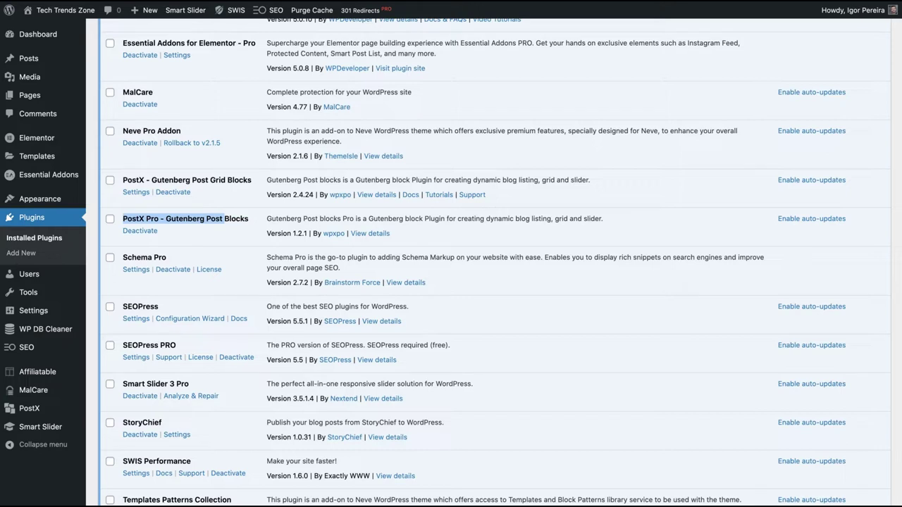
- Open the post "Facebook Reels Monetization: Everything You Need to Know" for editing from the list of all posts
mouse_move(25, 59)
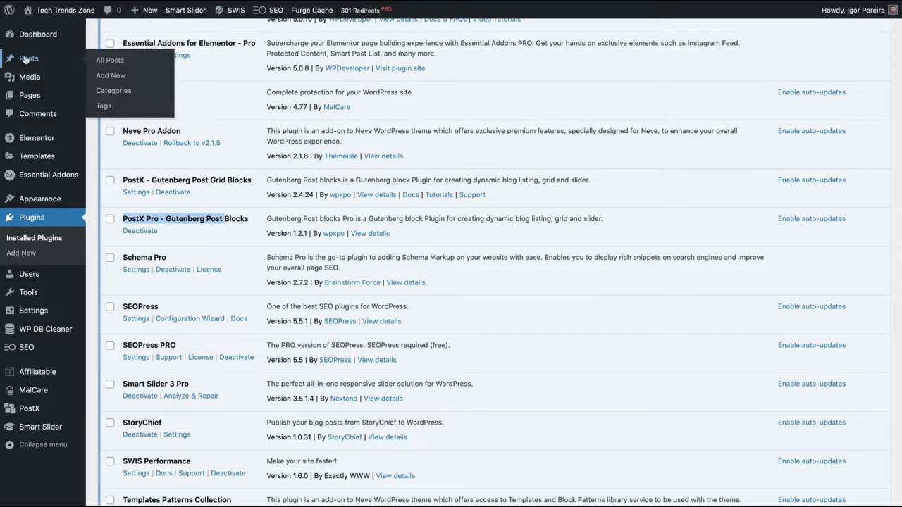
click(111, 60)
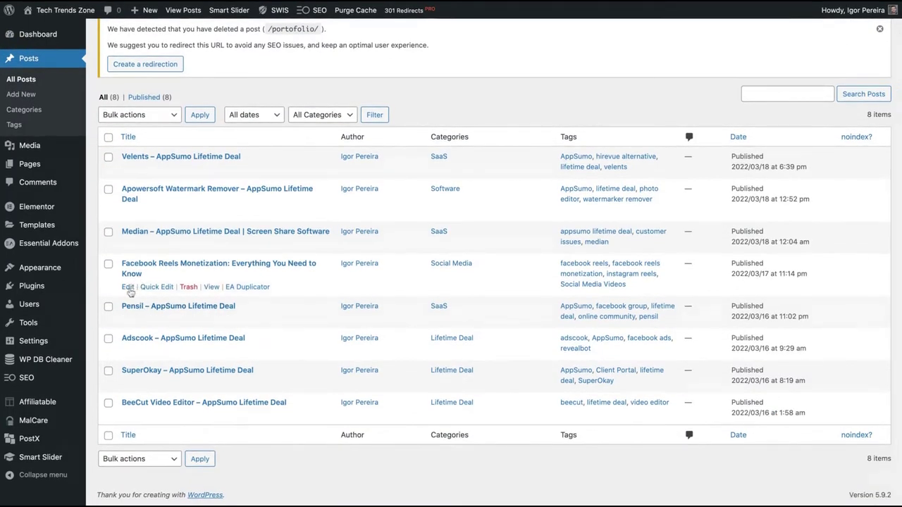
click(130, 291)
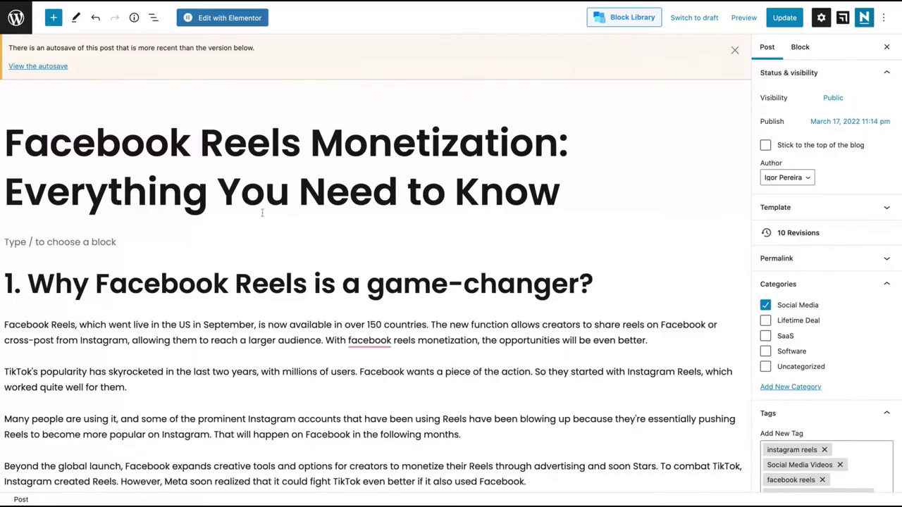
- Examine the post's heading structure, checking the levels of the numbered section headings and subheadings down to the SEO settings
scroll(153, 349, down, 1)
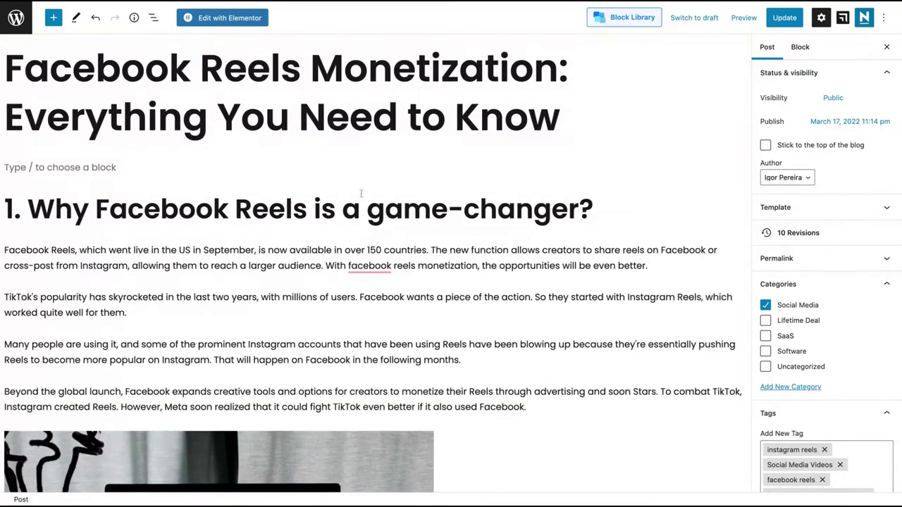
triple_click(591, 212)
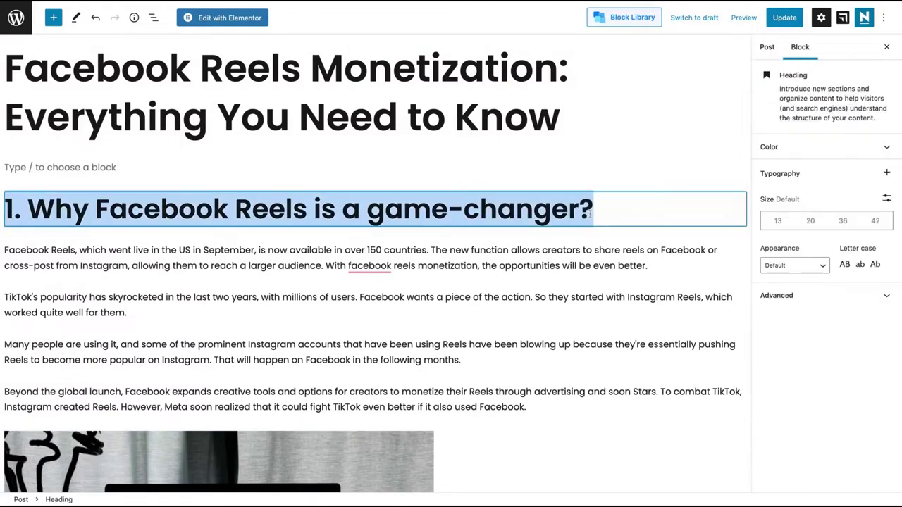
drag(593, 209, 4, 208)
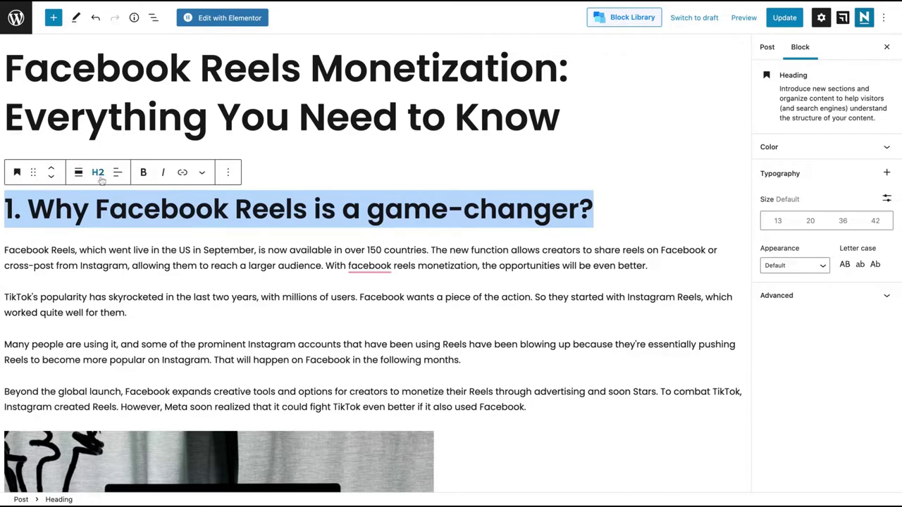
scroll(212, 322, down, 10)
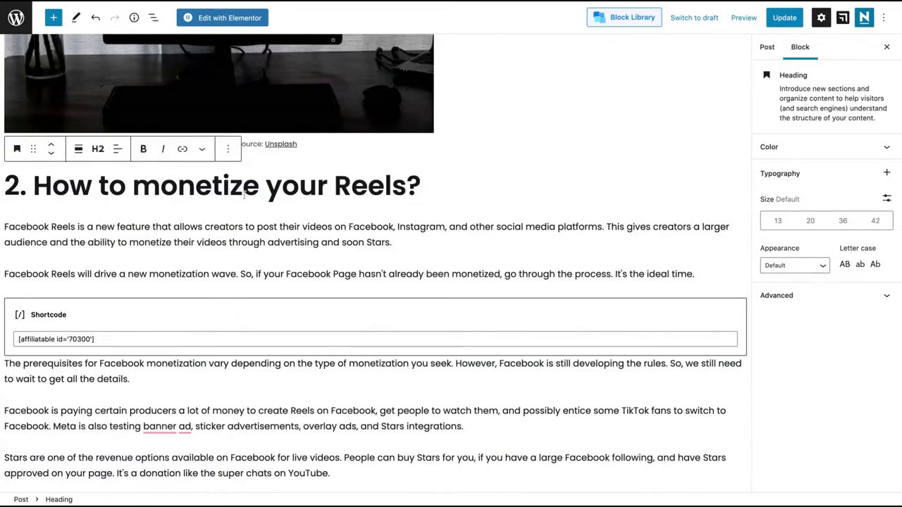
scroll(244, 190, down, 5)
scroll(243, 194, down, 1)
click(159, 102)
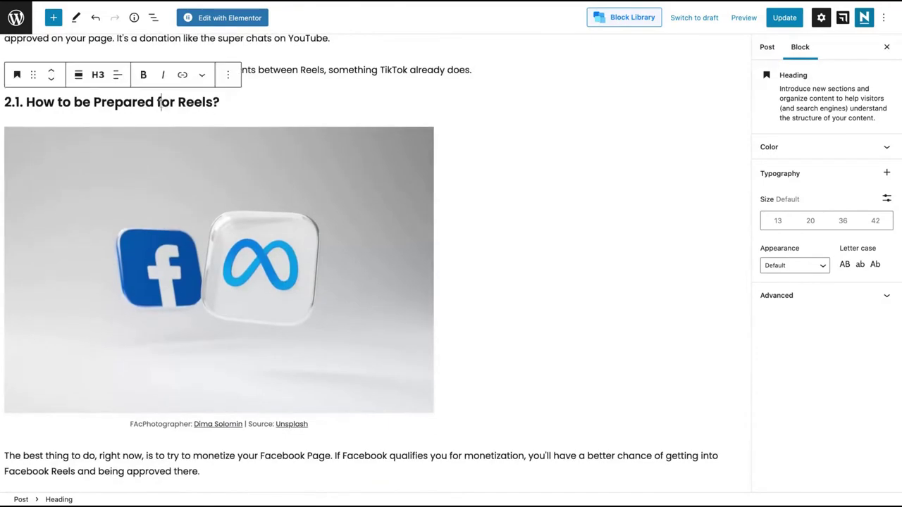
scroll(160, 103, down, 5)
click(293, 151)
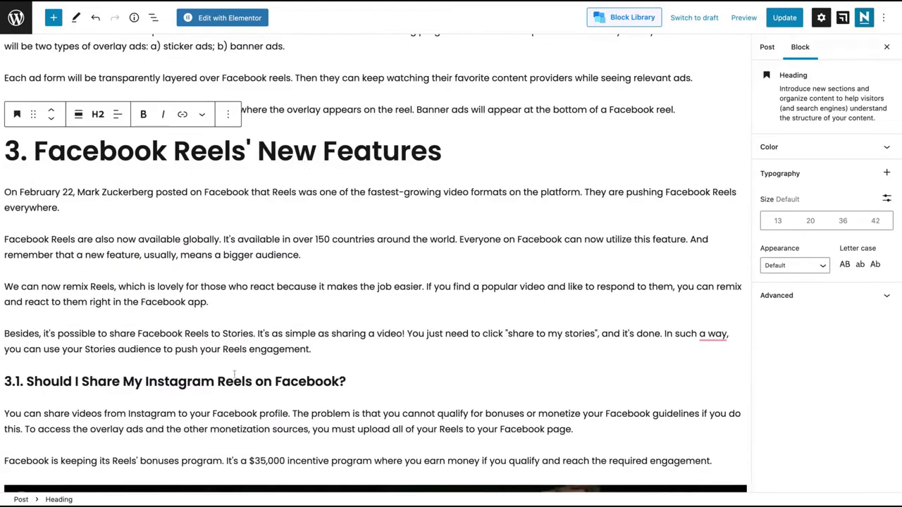
scroll(220, 396, down, 2)
scroll(220, 397, down, 10)
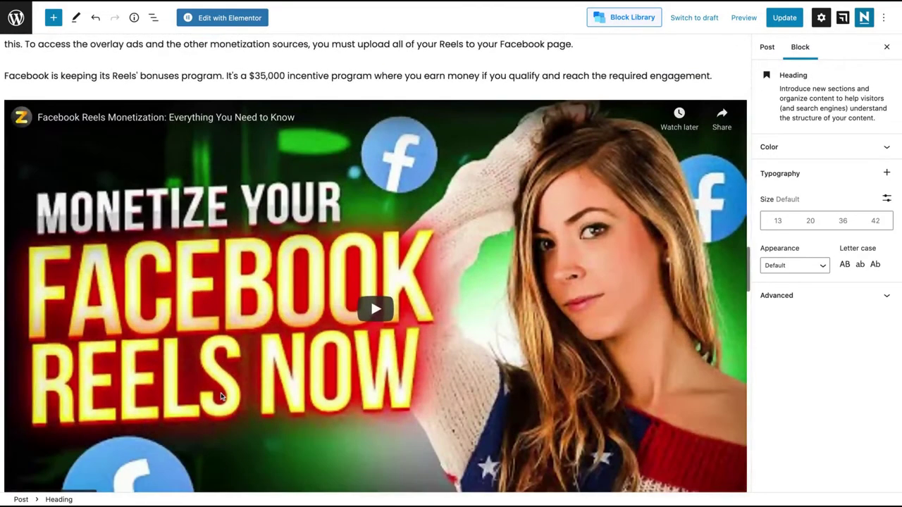
scroll(374, 282, down, 3)
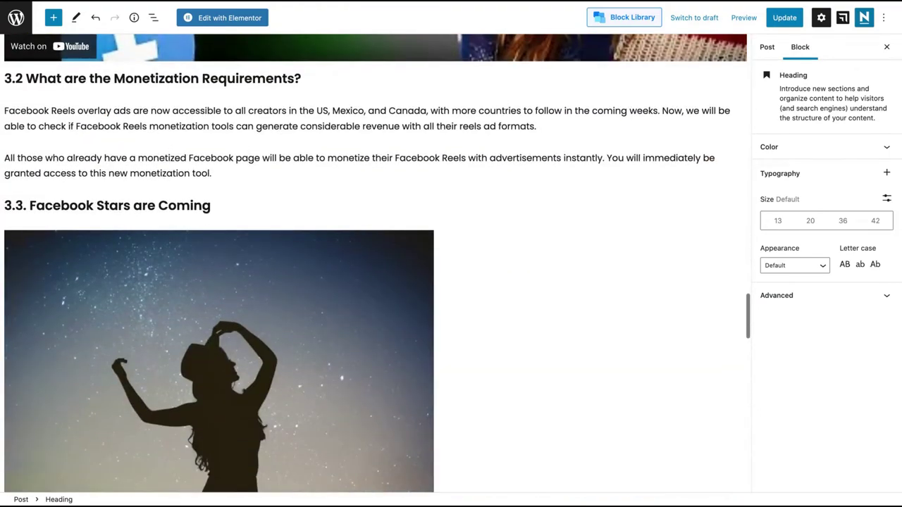
scroll(169, 240, down, 15)
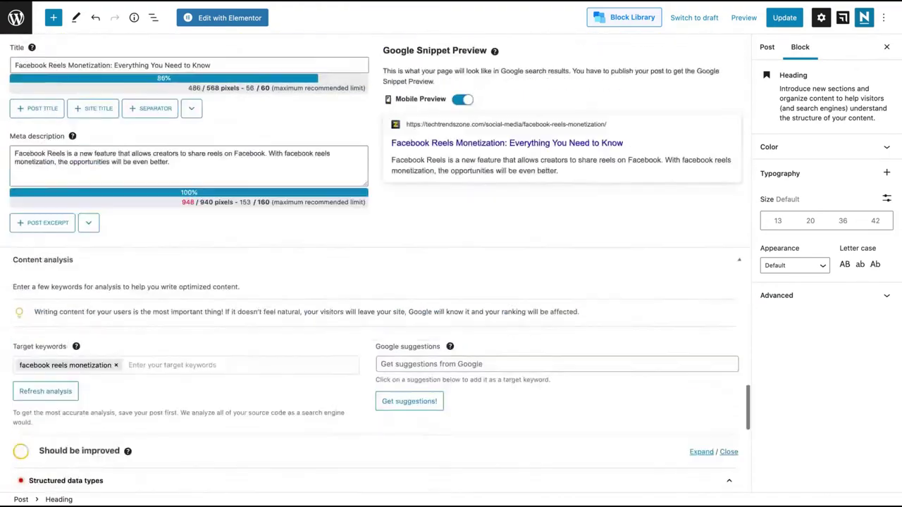
scroll(152, 281, up, 6)
scroll(169, 240, up, 20)
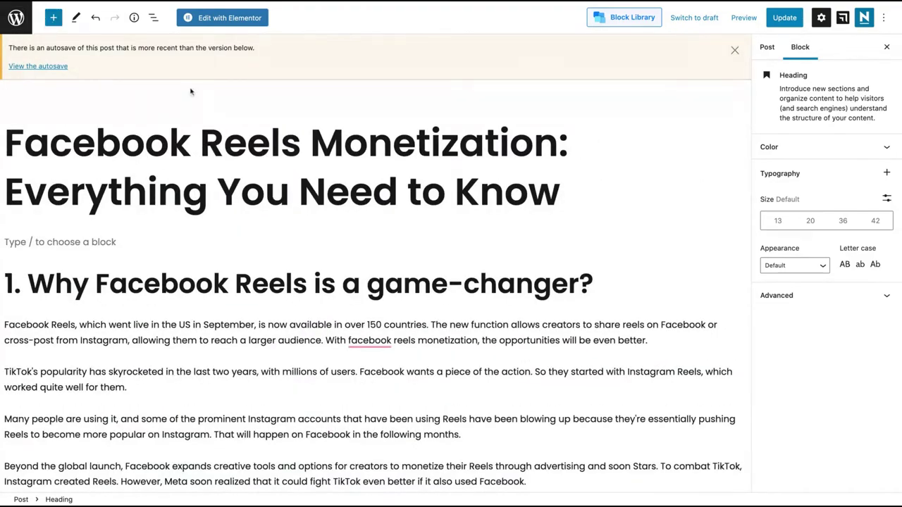
- Insert the PostX Table of Contents block in the empty paragraph between the post title and the first heading
click(53, 18)
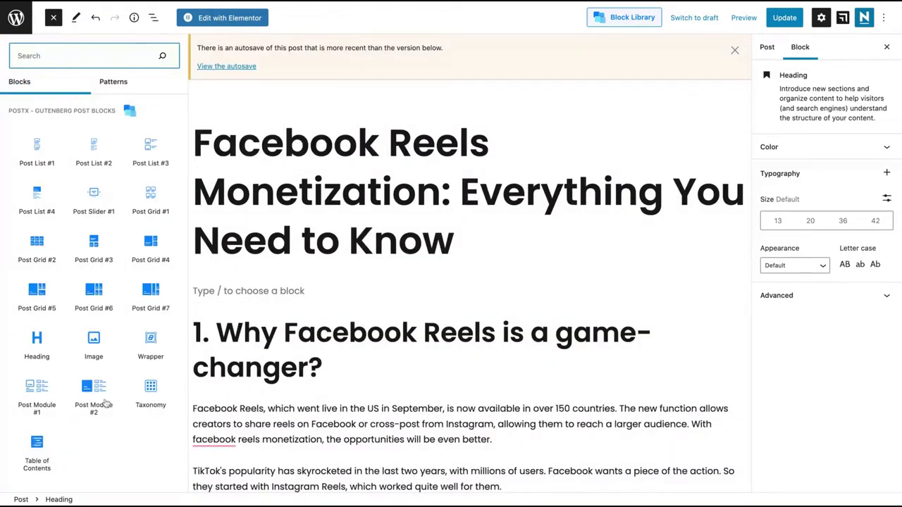
mouse_move(100, 412)
mouse_move(35, 453)
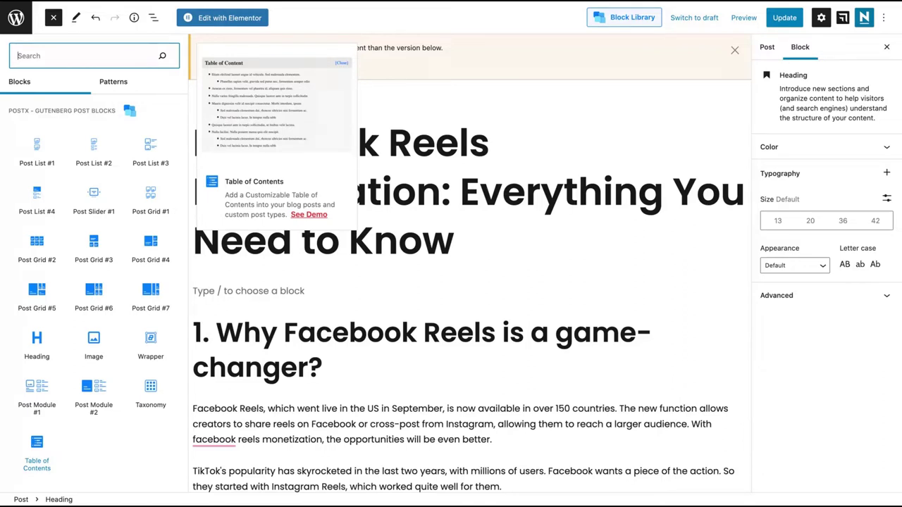
drag(37, 451, 279, 294)
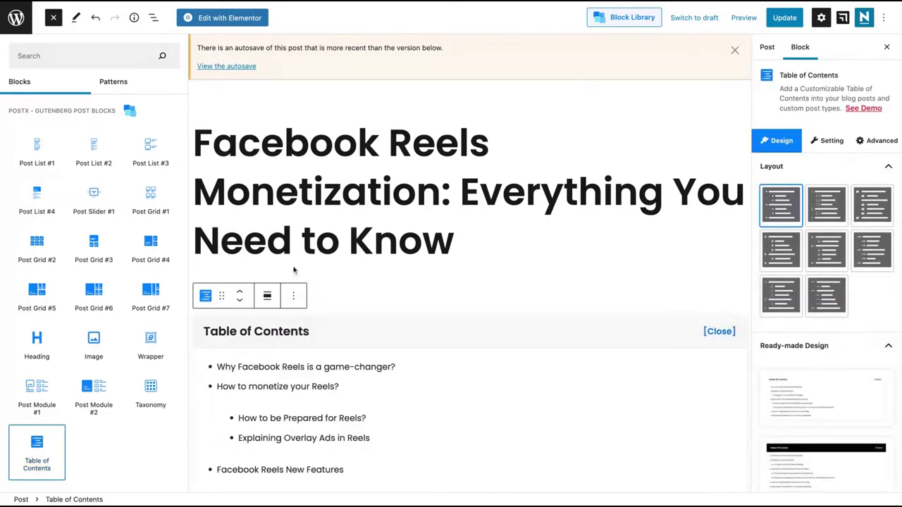
- Check the entries of the Table of Contents block against the post's headings, from the first section to the Conclusion
scroll(90, 302, down, 3)
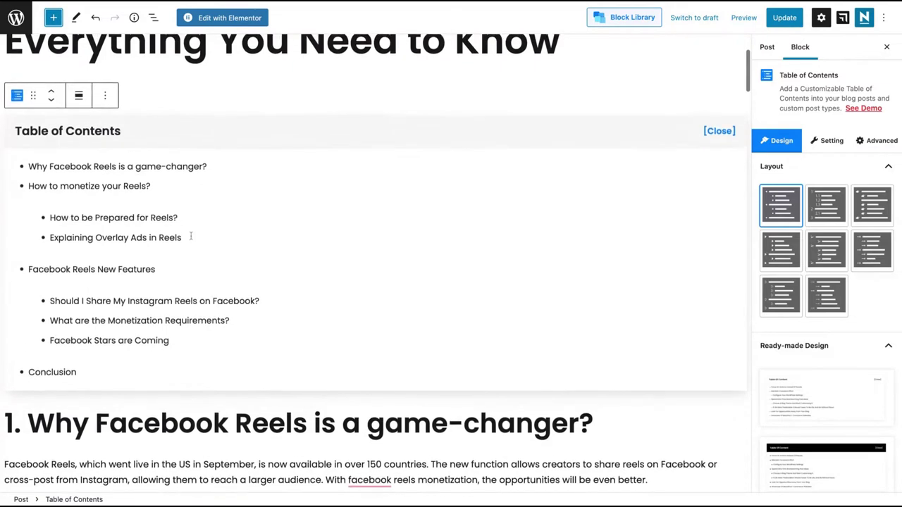
click(72, 308)
click(75, 176)
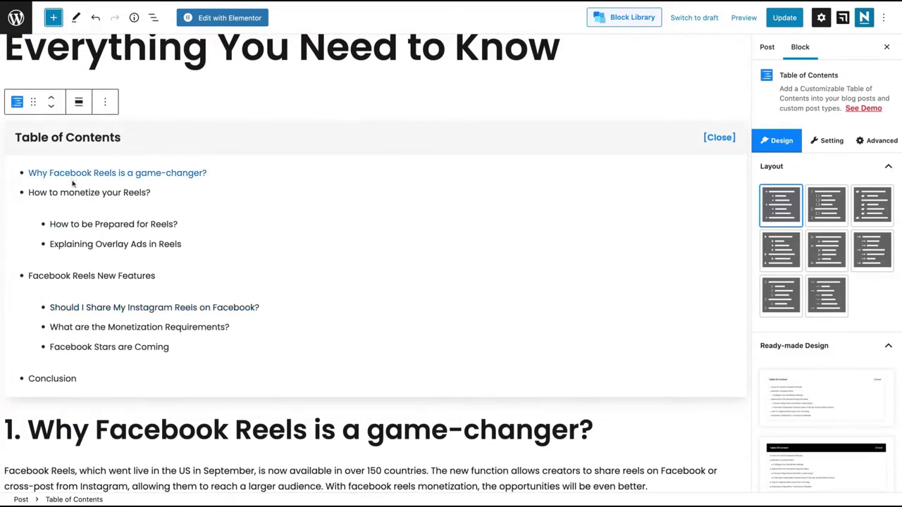
click(42, 378)
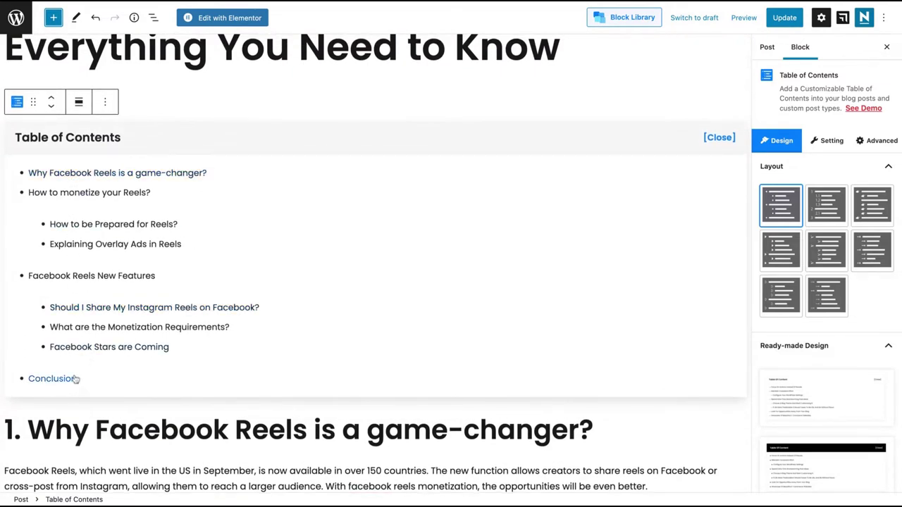
click(85, 275)
- Try the numbered, pointing-hand, solid triangle, arrowhead and arrow layouts on the Table of Contents block, ending with the hollow triangle layout
click(823, 205)
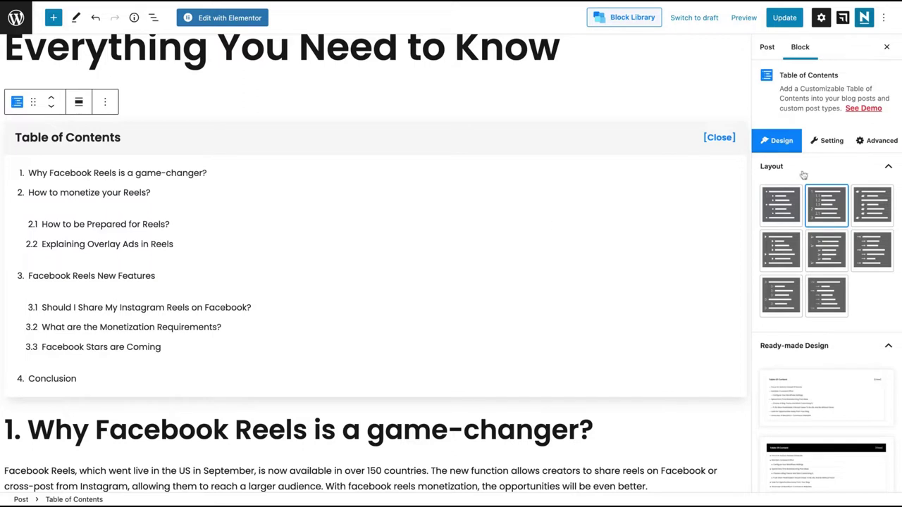
click(870, 206)
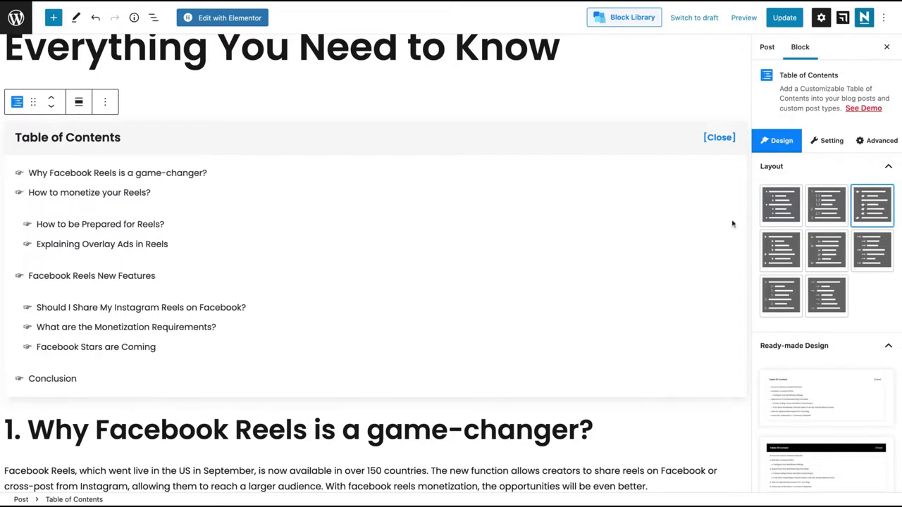
click(775, 248)
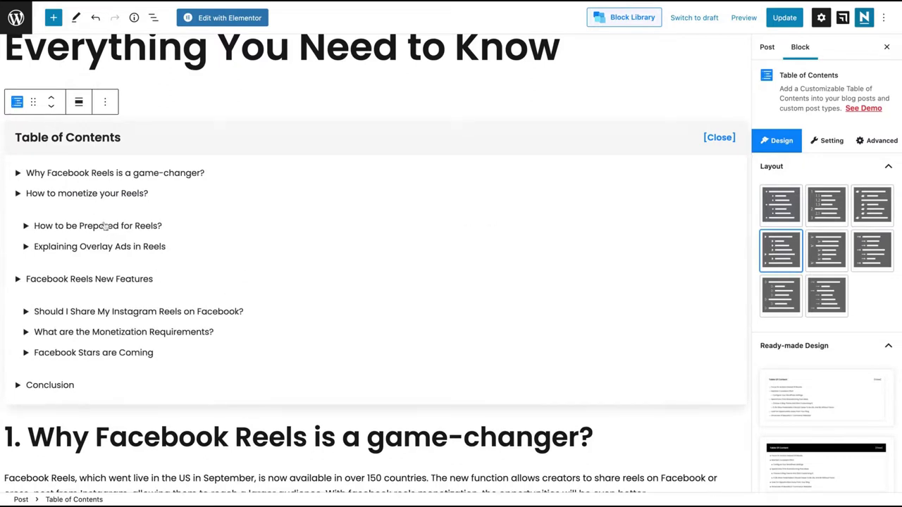
click(823, 266)
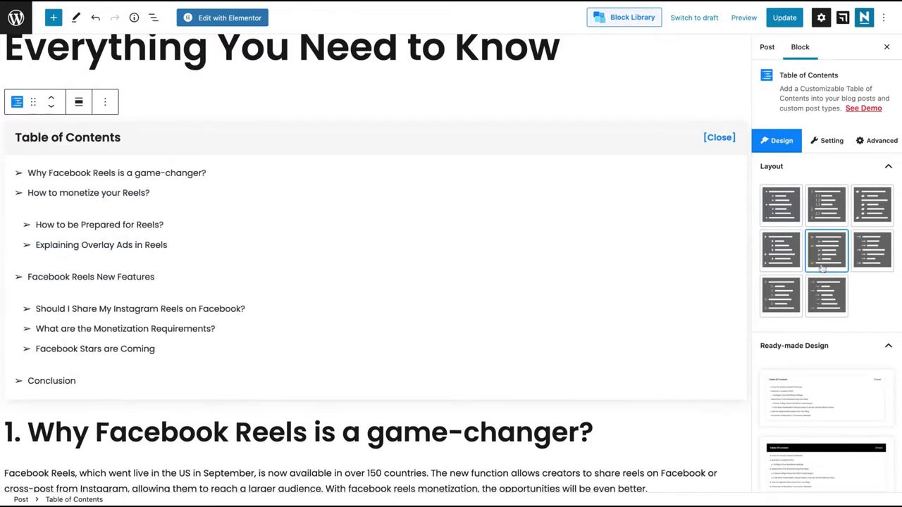
click(865, 254)
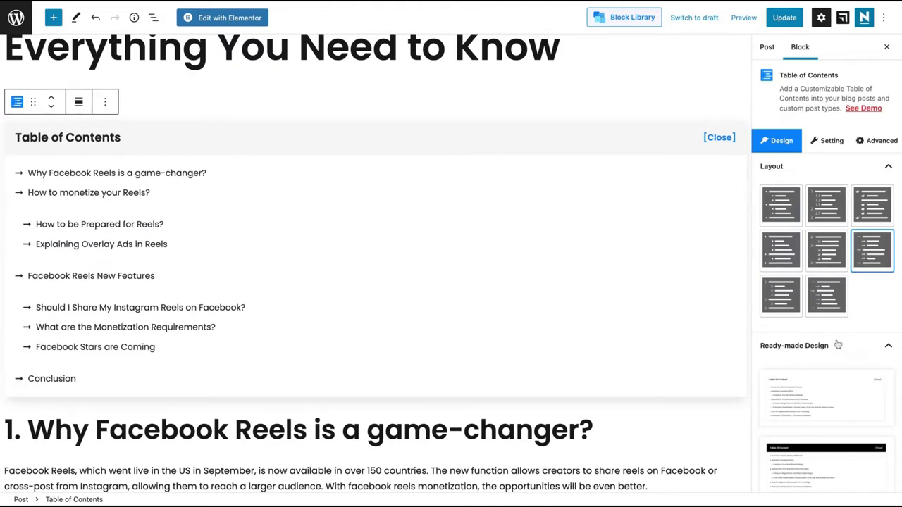
click(823, 318)
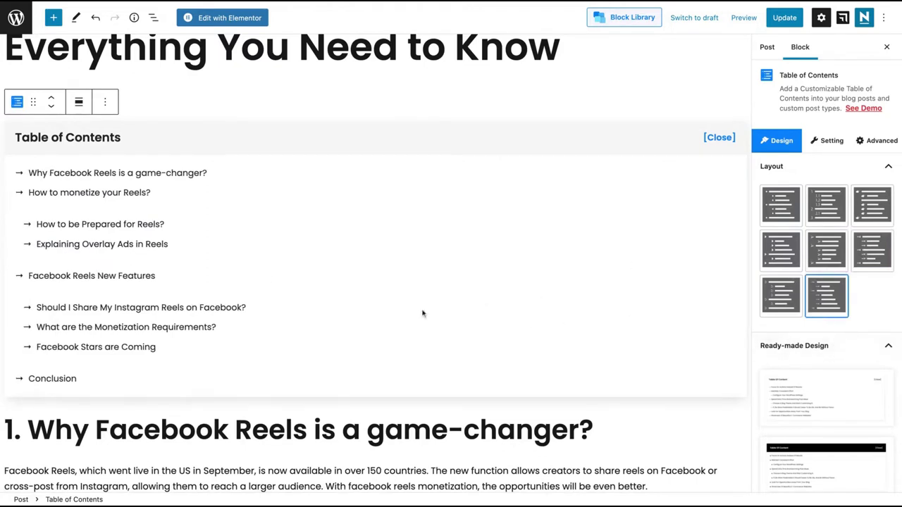
click(786, 283)
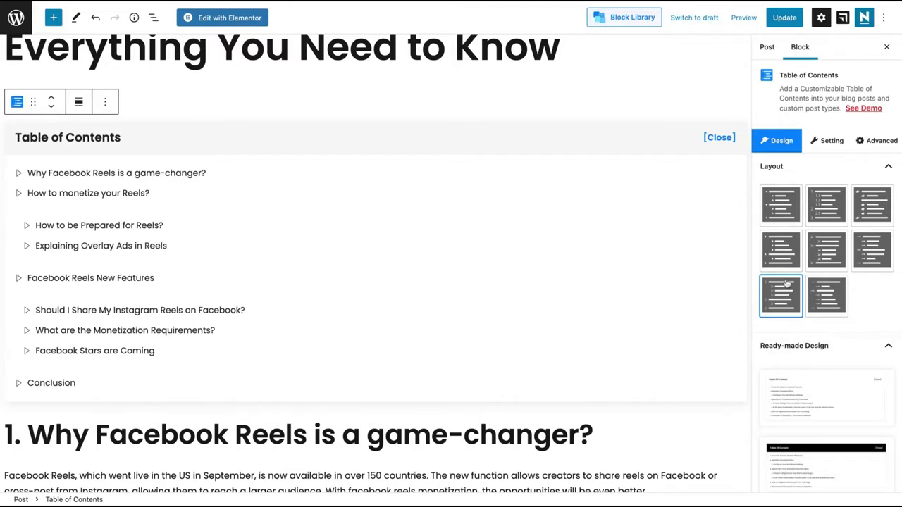
- Try the numbered layout and several ready-made designs on the Table of Contents block, including the black-header one, and recover the block's invalid content
click(828, 200)
scroll(788, 236, down, 2)
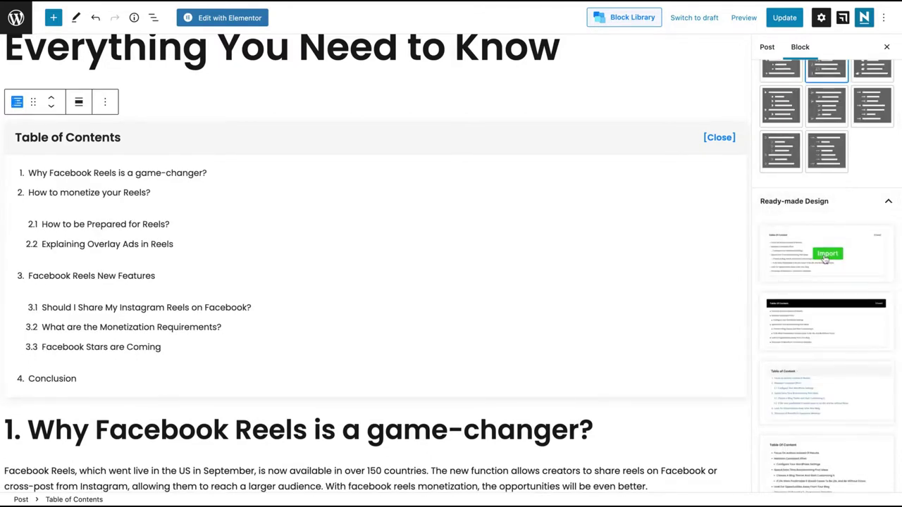
click(826, 255)
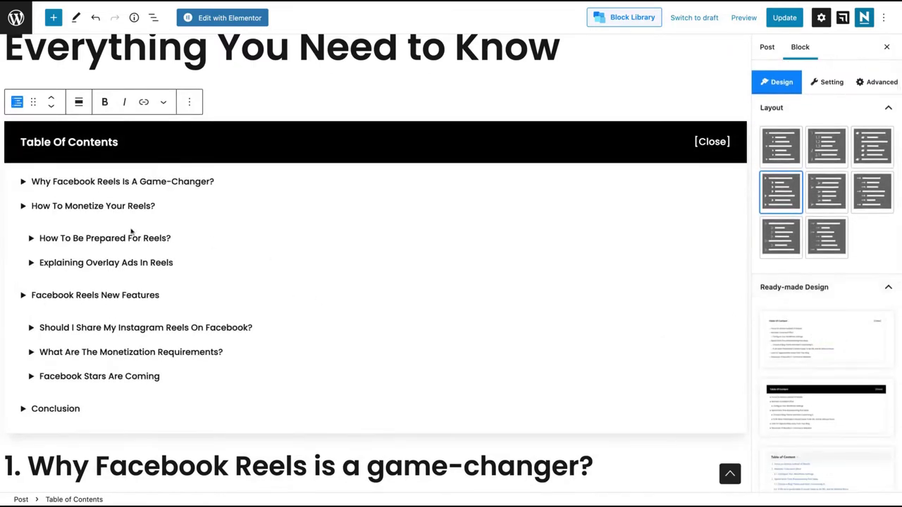
click(133, 205)
scroll(825, 409, down, 5)
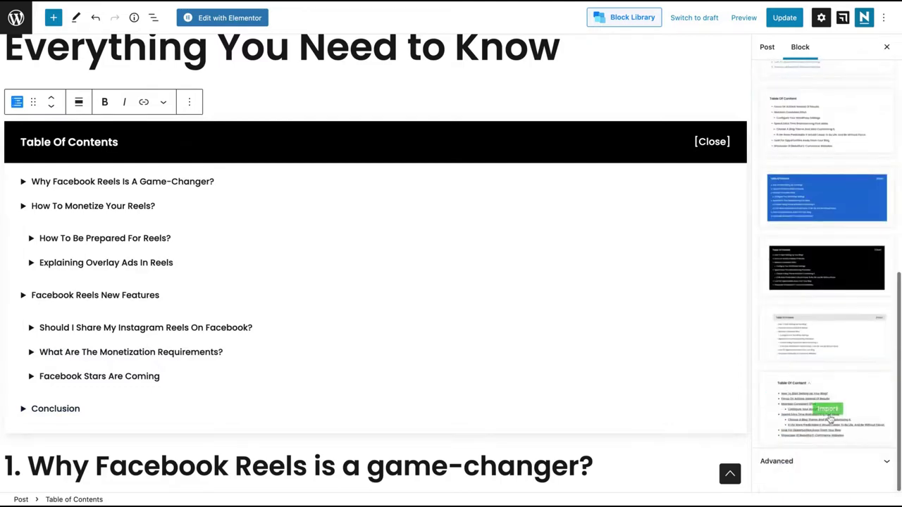
click(826, 198)
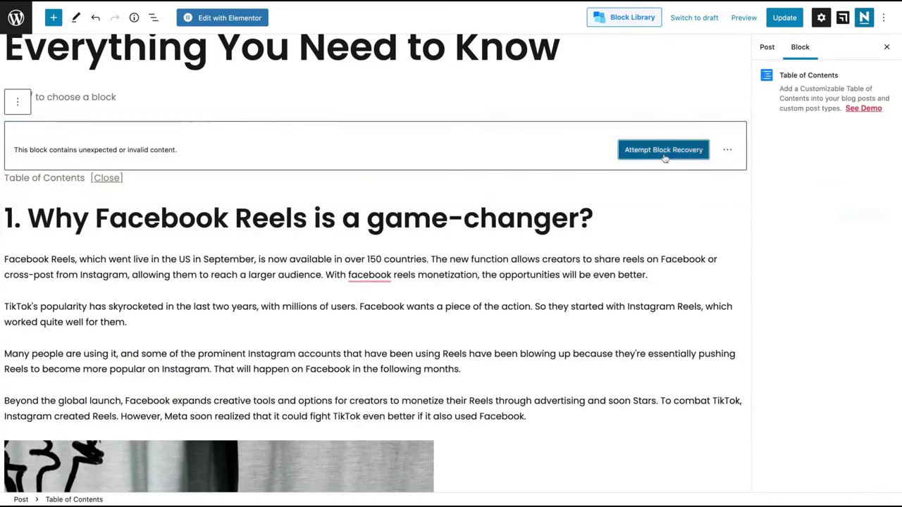
click(668, 152)
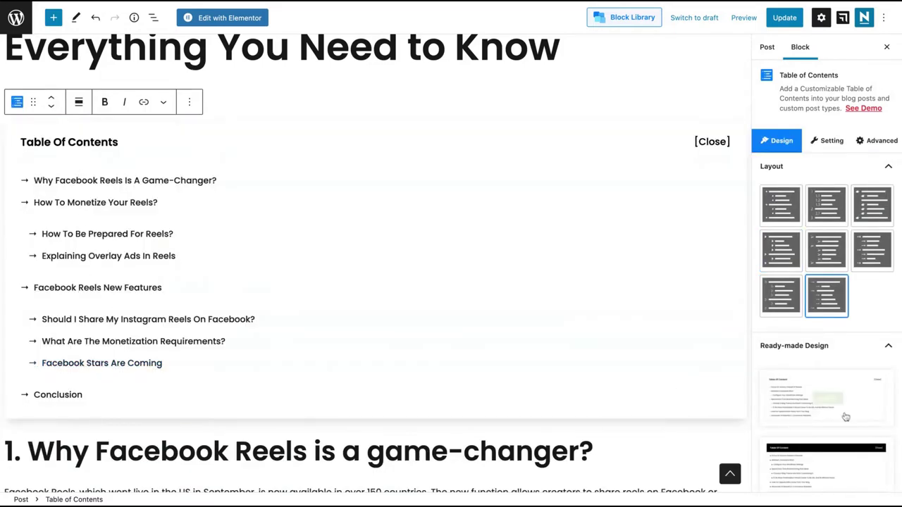
- Import the ready-made design with the grey header bar for the Table of Contents block and apply the numbered layout
scroll(845, 417, down, 5)
scroll(846, 416, down, 5)
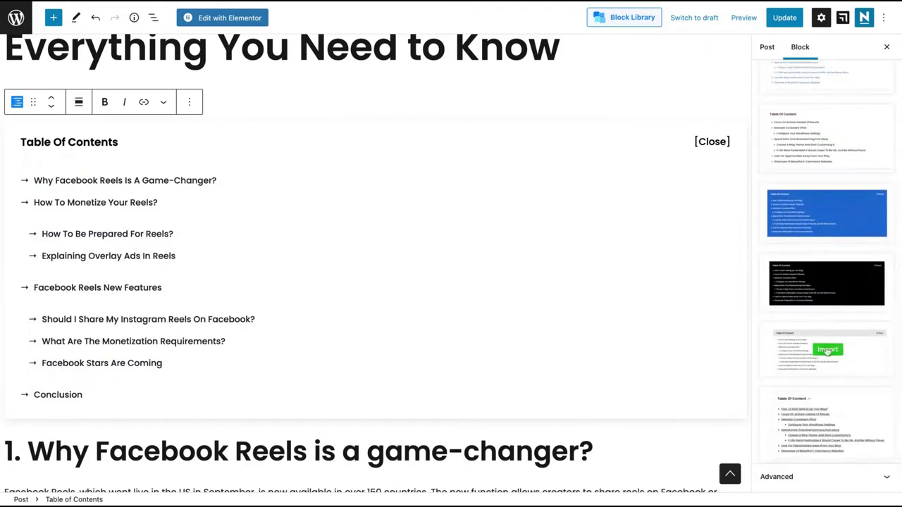
click(827, 350)
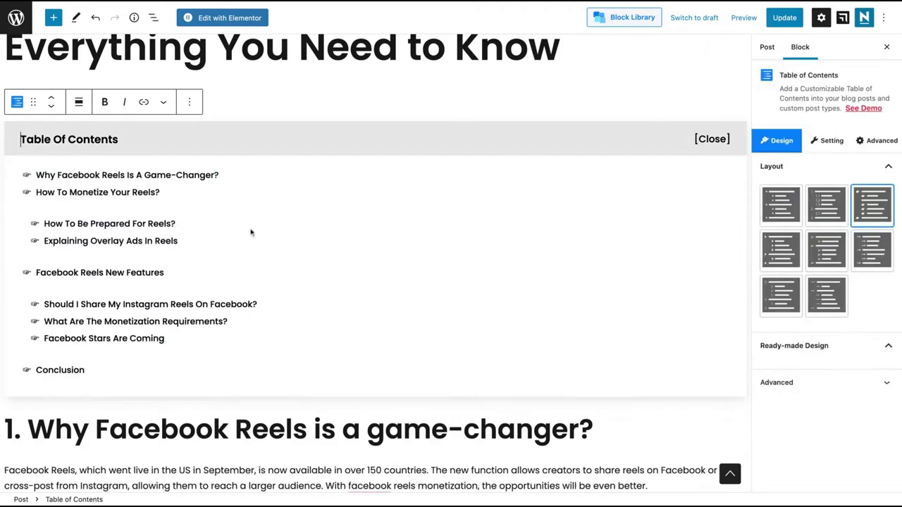
click(810, 209)
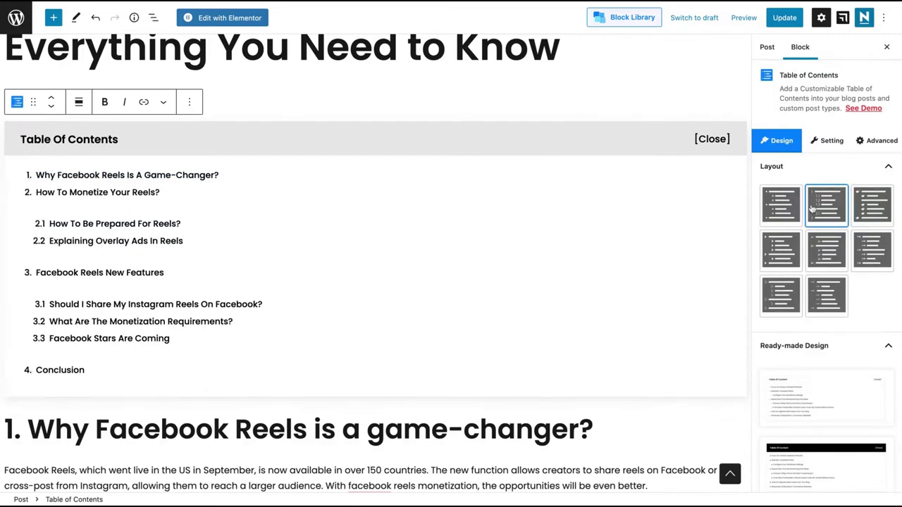
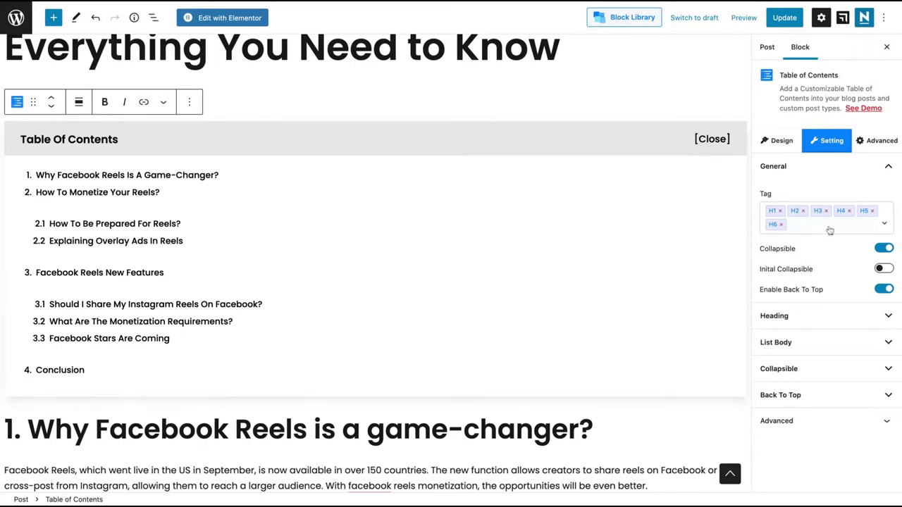
- Try the Collapsible option off and the Initial Collapsible option on, restoring each to its previous state
click(887, 250)
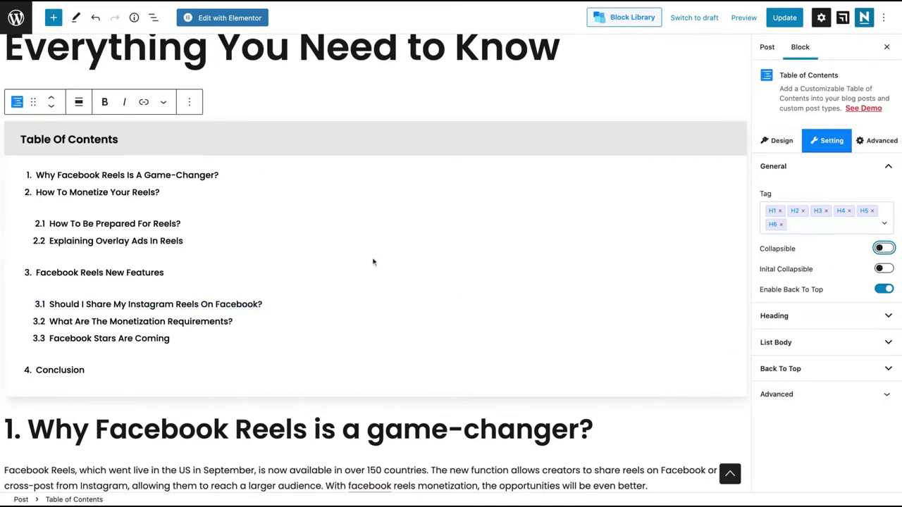
click(882, 250)
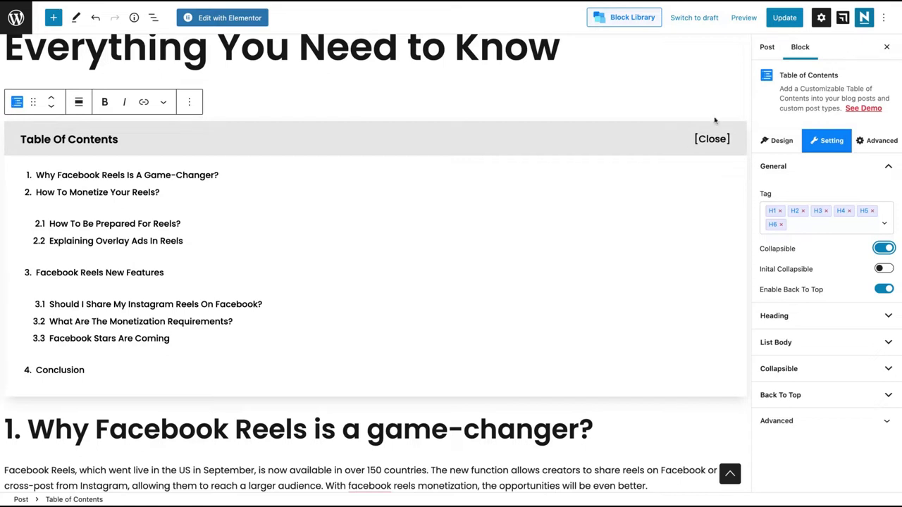
click(884, 268)
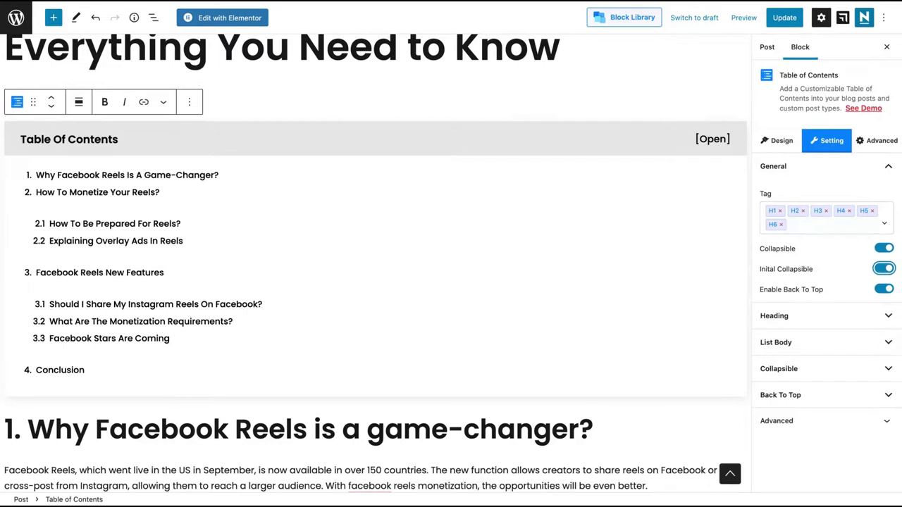
key(space)
- Try "Summary" as the Table of Contents header text and restore it to "Table of Contents"
click(798, 316)
scroll(799, 315, down, 3)
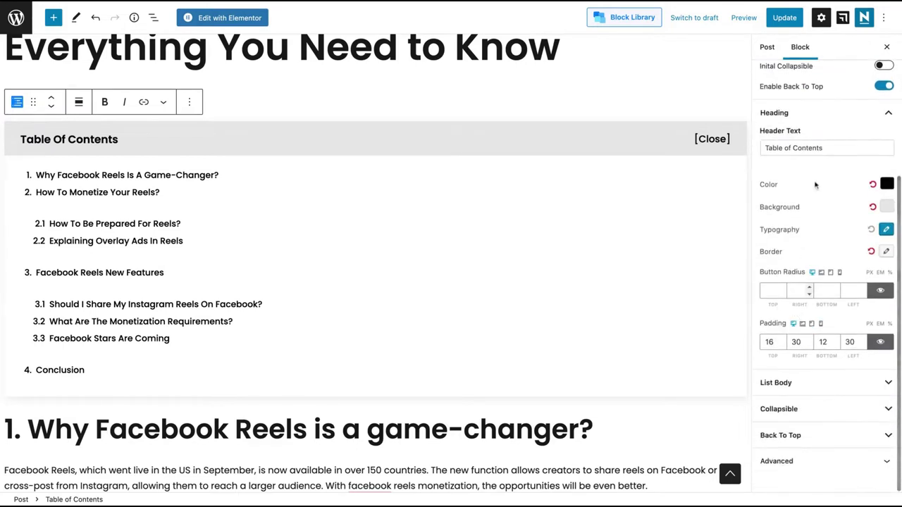
triple_click(827, 145)
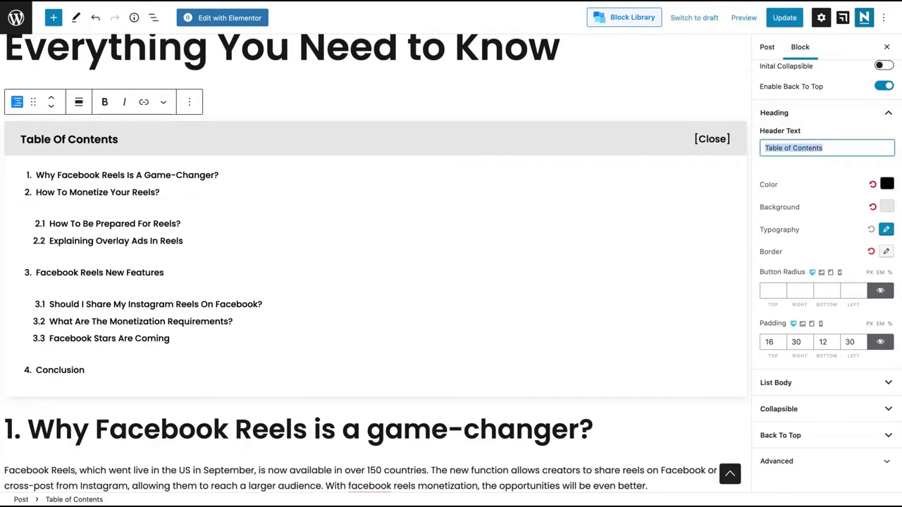
text(Summary)
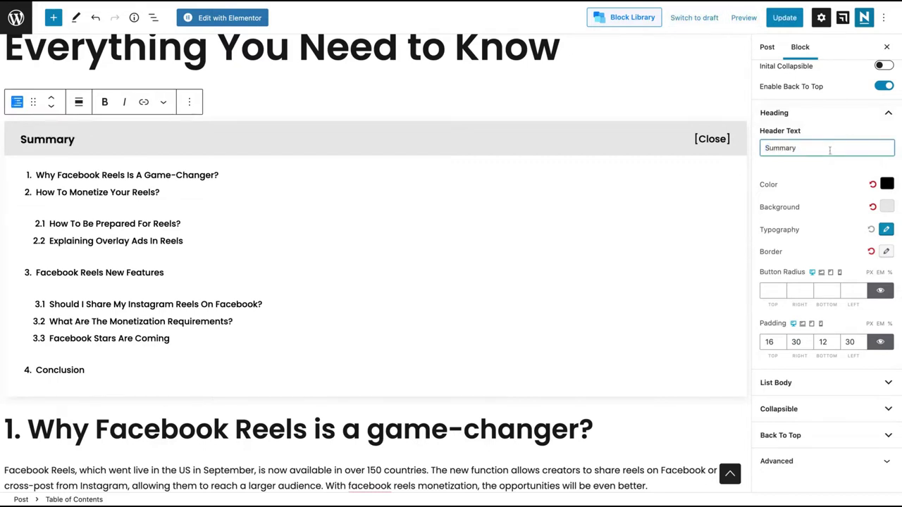
key(ctrl+a)
text(Table of Contents)
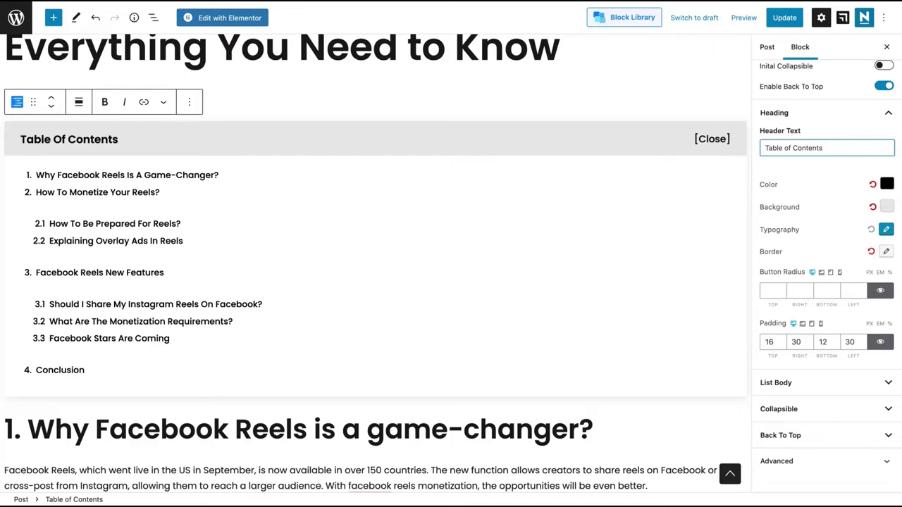
- Set the Table of Contents heading background to light yellow (#FFEE58), trying red shades first
click(887, 208)
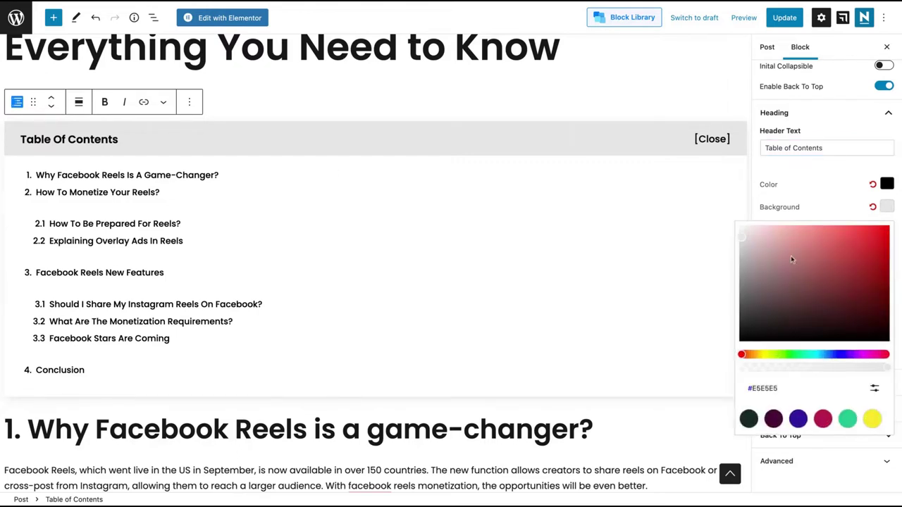
click(833, 255)
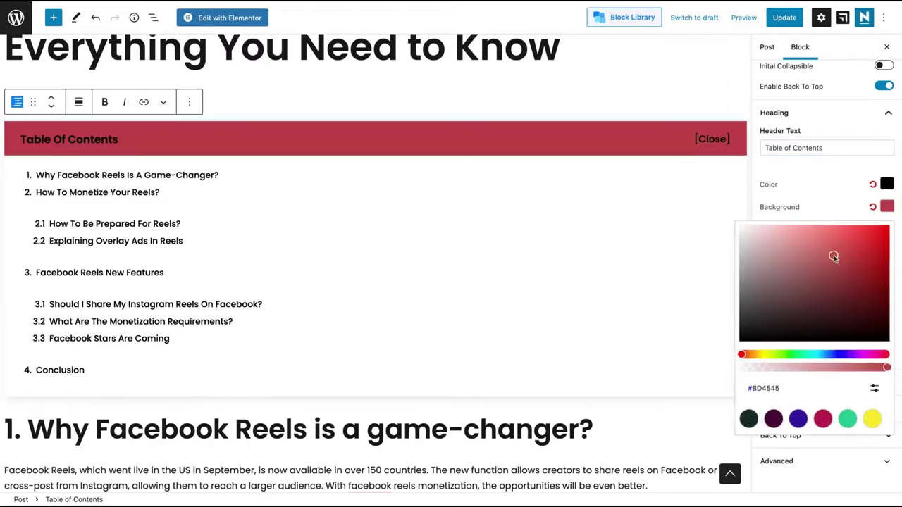
click(826, 300)
mouse_move(826, 300)
mouse_down()
mouse_move(819, 250)
mouse_move(763, 258)
mouse_move(819, 231)
mouse_move(841, 232)
mouse_move(799, 298)
mouse_move(746, 270)
mouse_move(839, 256)
mouse_move(817, 268)
mouse_move(832, 292)
mouse_up()
click(872, 419)
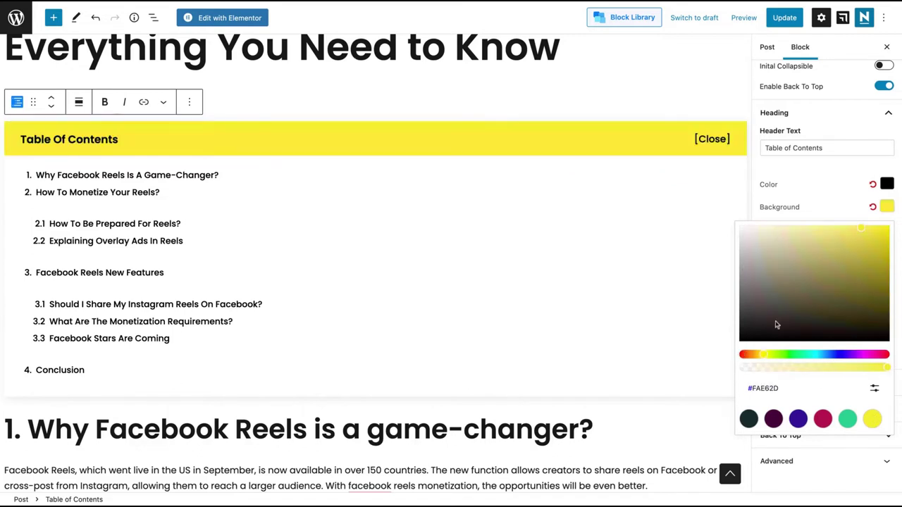
drag(836, 244, 821, 233)
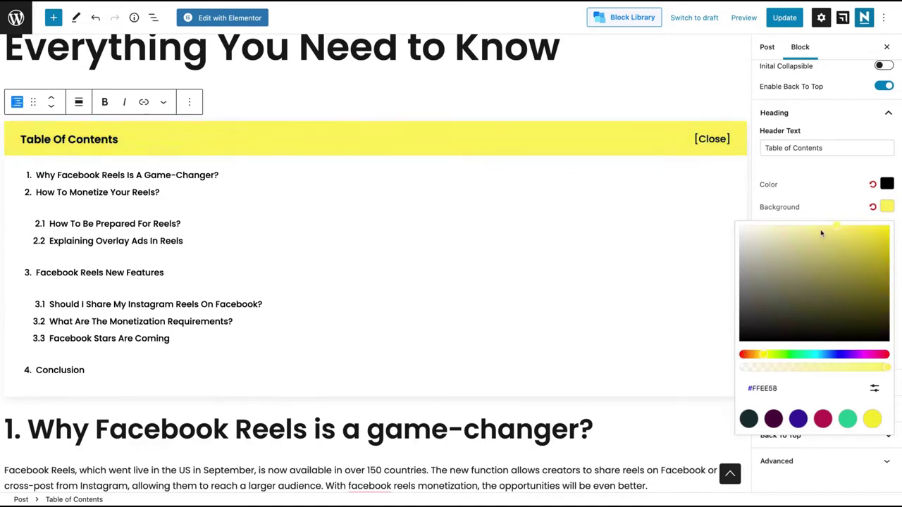
click(828, 183)
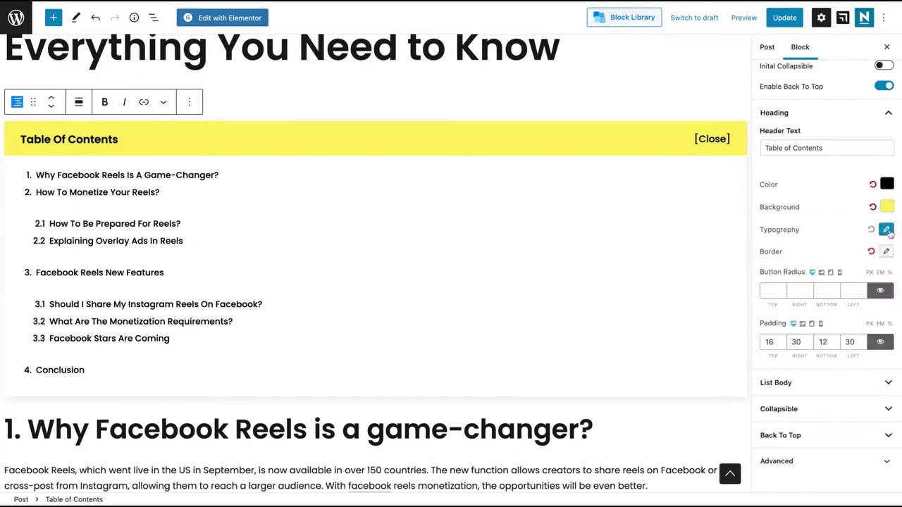
- Set the heading's font size to 22 px and try the Inherit text transform before restoring Capitalize
click(886, 230)
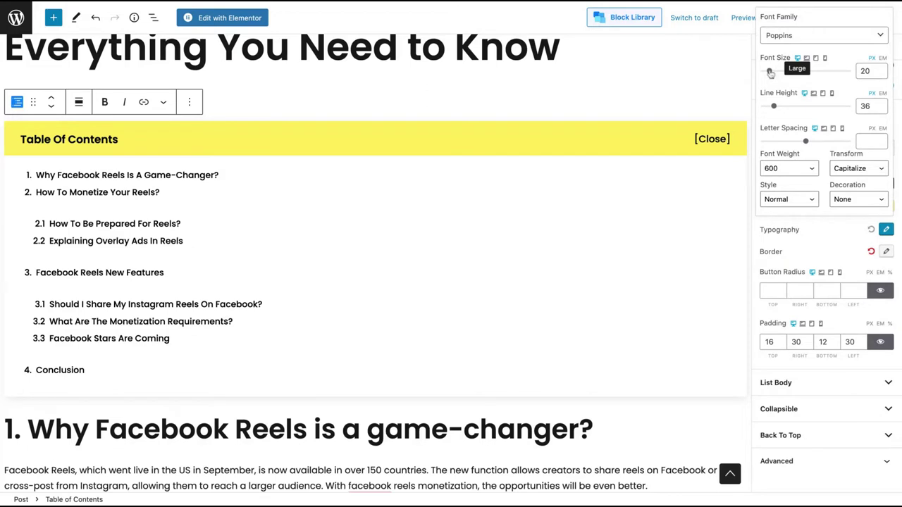
drag(770, 72, 771, 72)
click(861, 171)
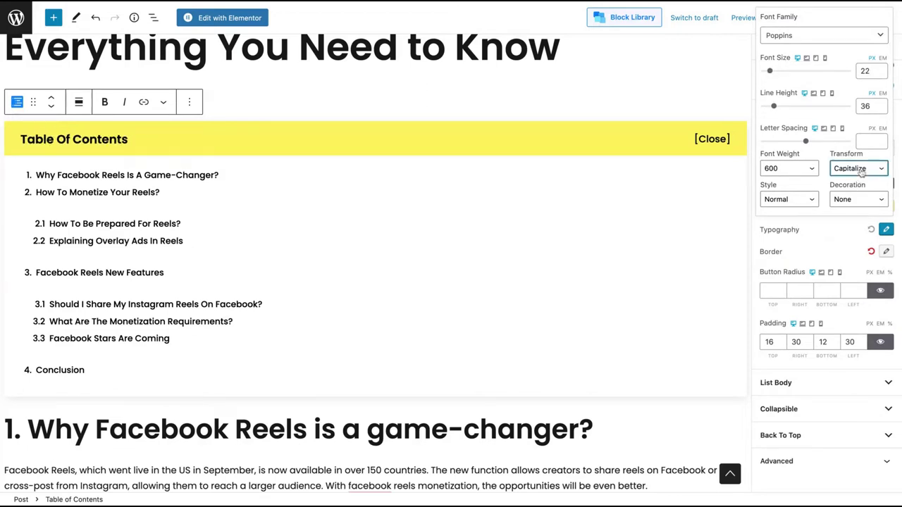
click(861, 171)
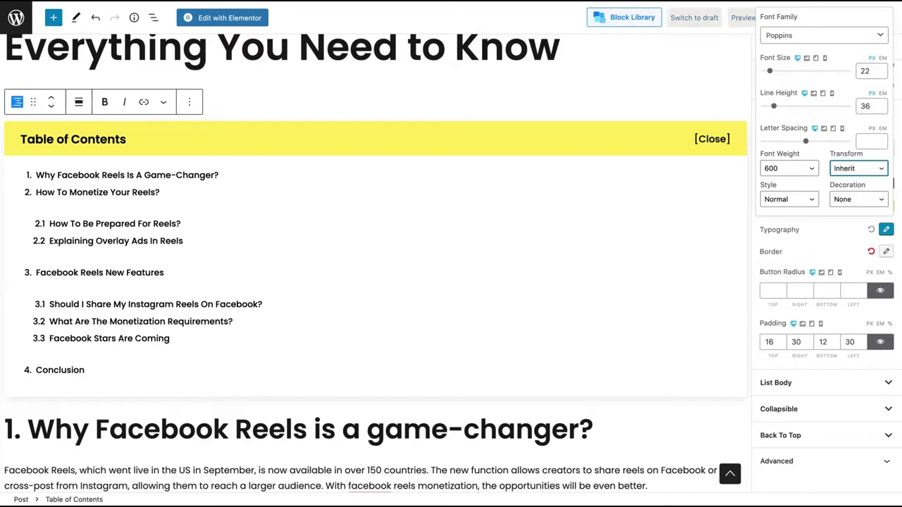
click(825, 235)
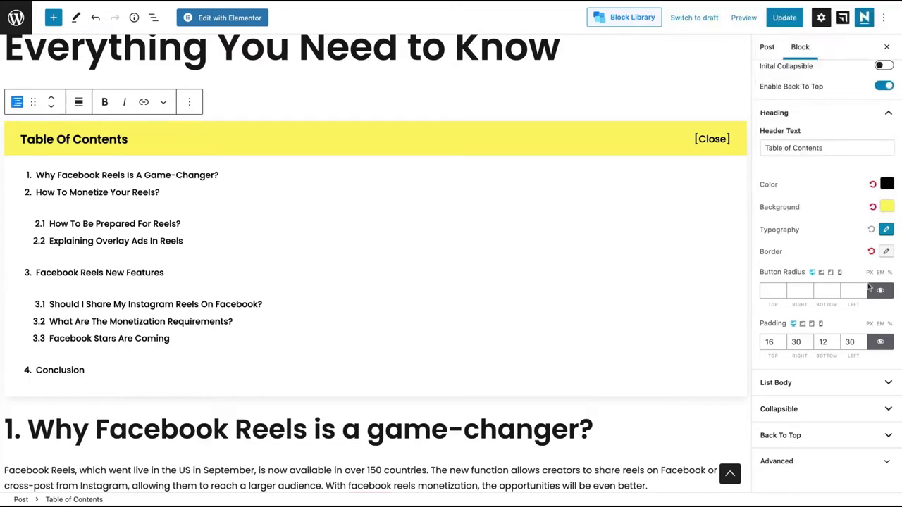
- Set the hover color of the list body entries to a yellow-green of about #C2DB21
click(776, 386)
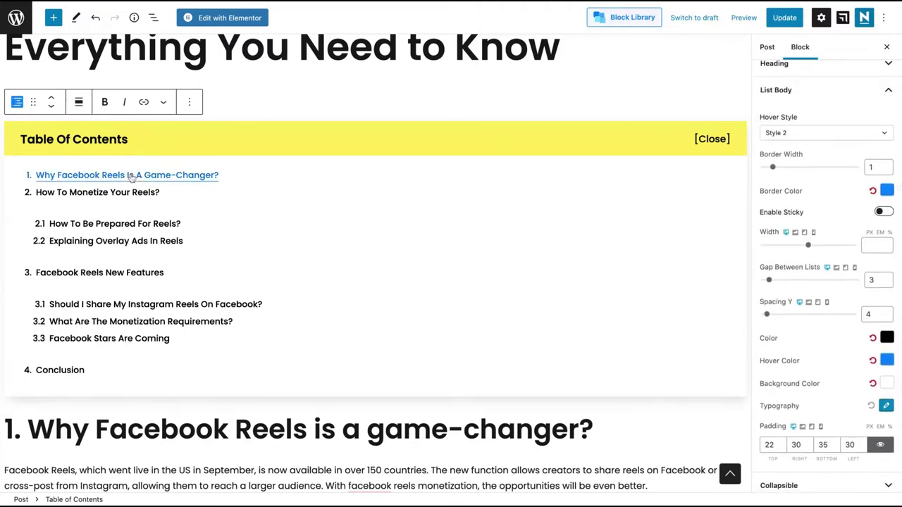
click(887, 360)
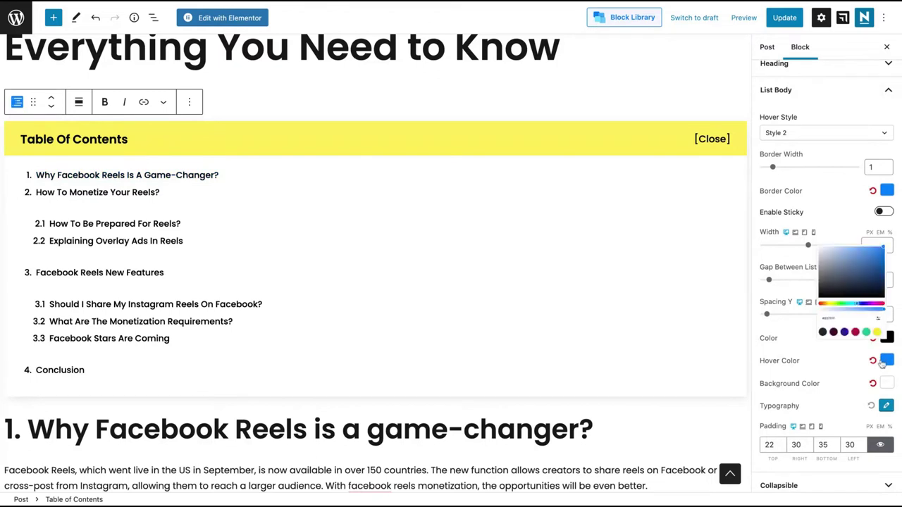
click(770, 267)
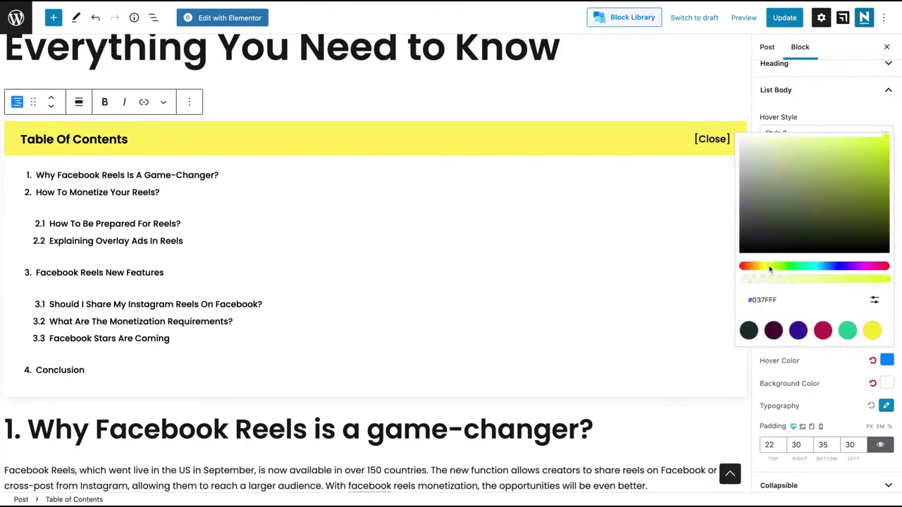
click(866, 155)
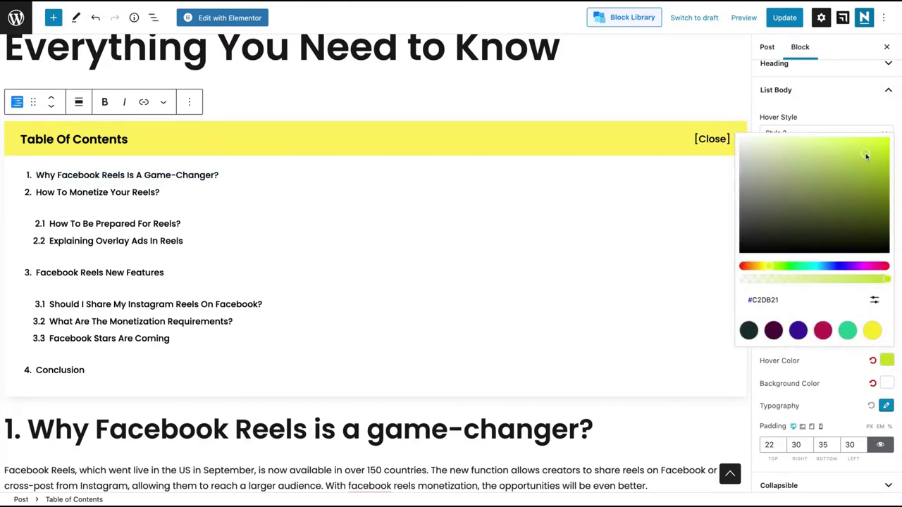
mouse_move(866, 155)
mouse_down()
mouse_move(860, 183)
mouse_move(860, 157)
mouse_up()
click(85, 135)
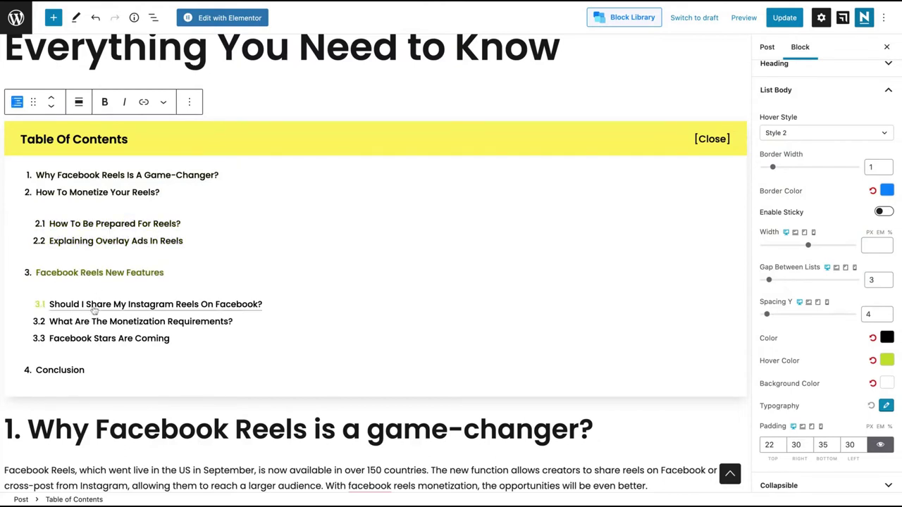
- Slightly increase the font size of the list body entries in their typography settings
scroll(880, 366, down, 1)
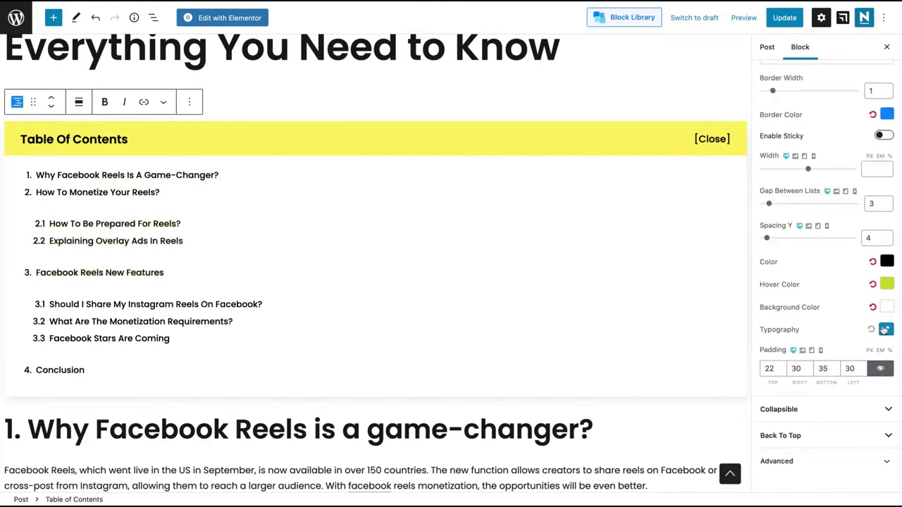
click(886, 330)
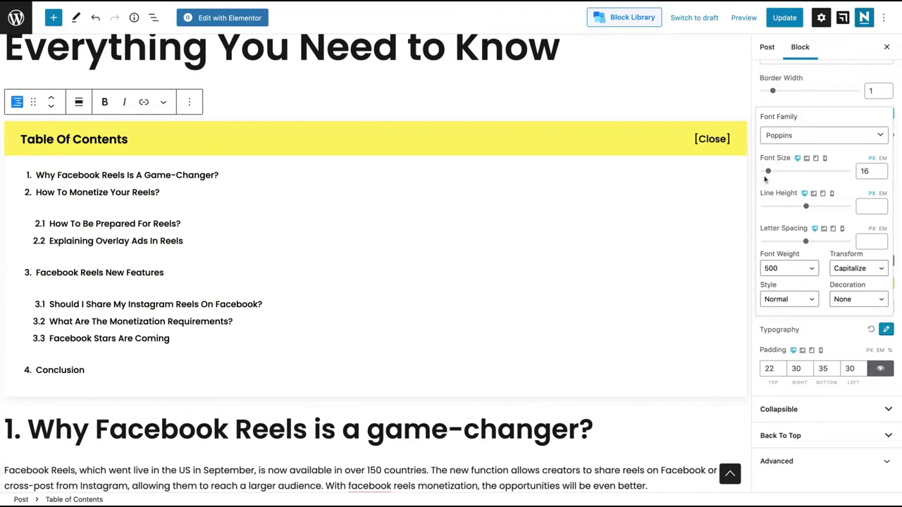
drag(768, 174, 767, 171)
- Try "End" as the close text of the collapsible button and restore it to "Close"
click(779, 409)
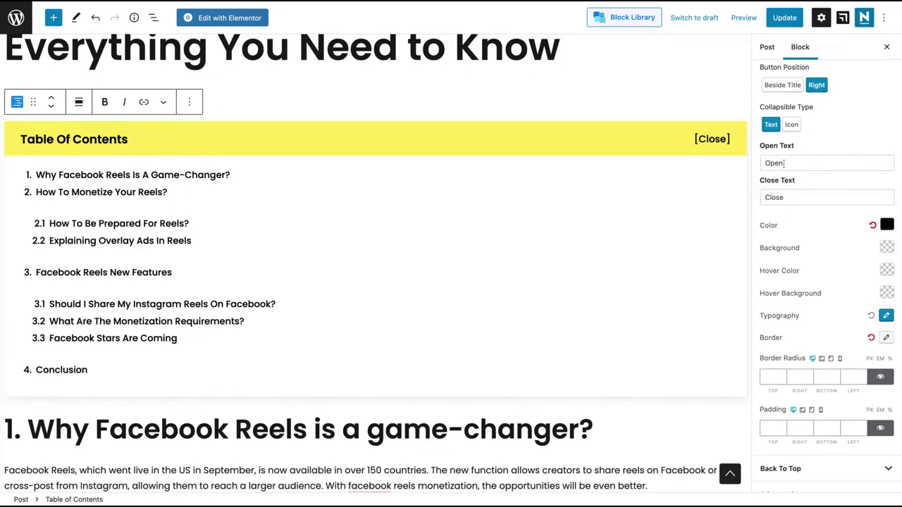
double_click(791, 200)
text(End)
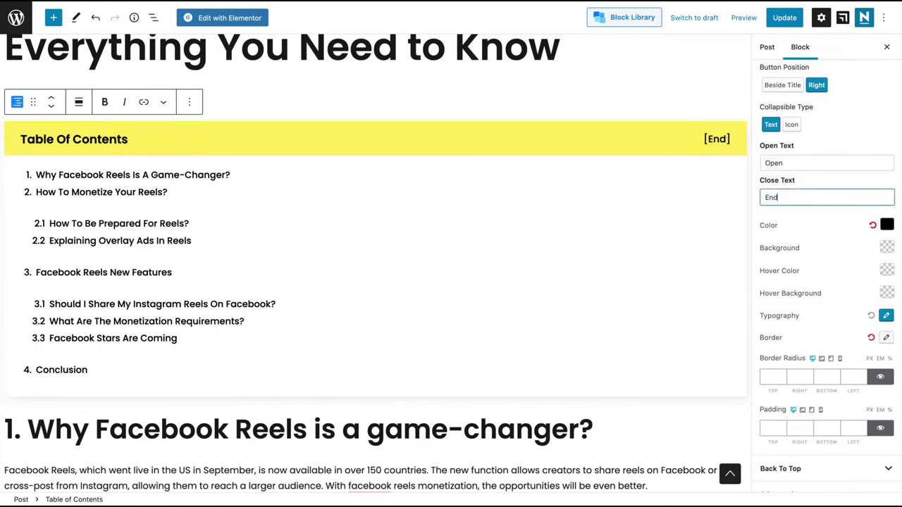
double_click(778, 198)
text(Close)
scroll(796, 278, down, 1)
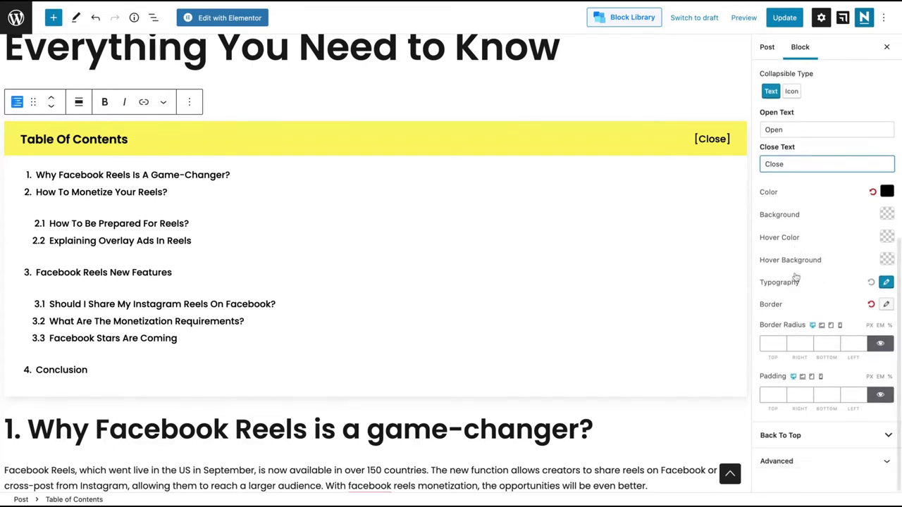
- Review the Table of Contents block's Back To Top, Advanced and Design options, and close the block settings
click(780, 435)
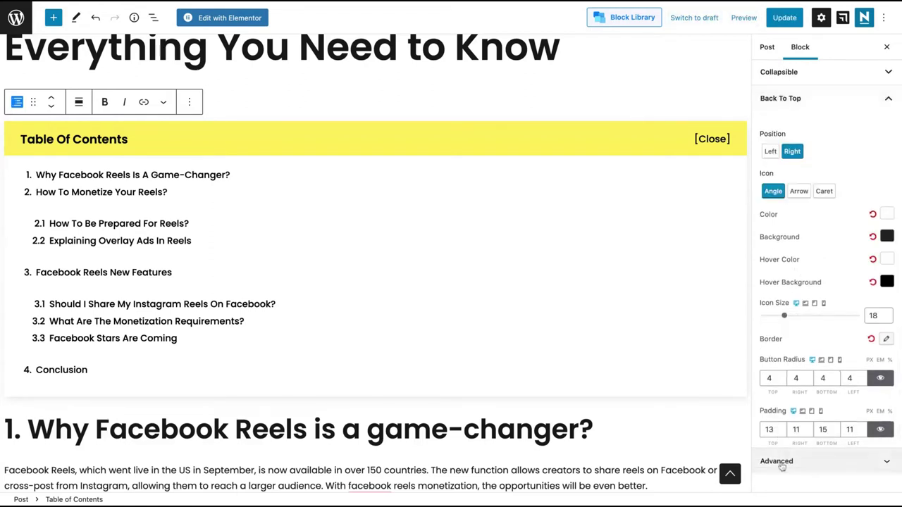
click(782, 462)
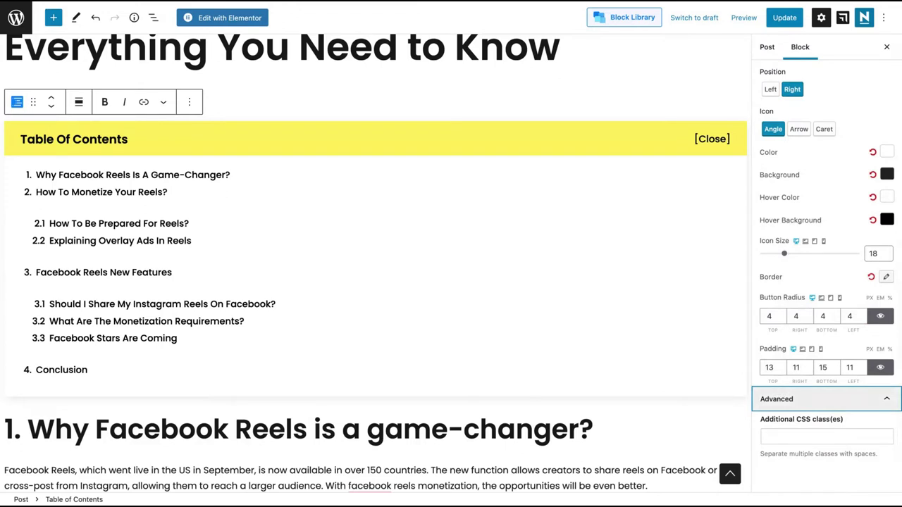
scroll(869, 276, up, 5)
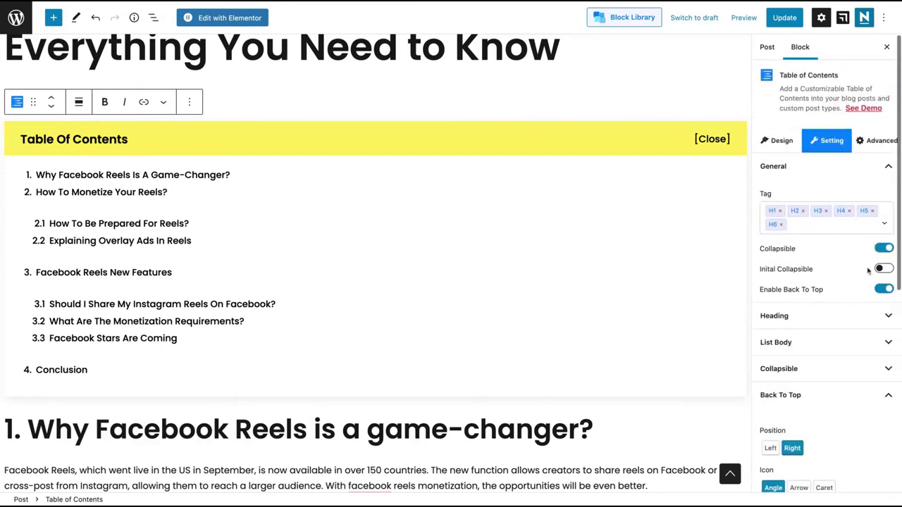
click(877, 141)
scroll(781, 406, down, 5)
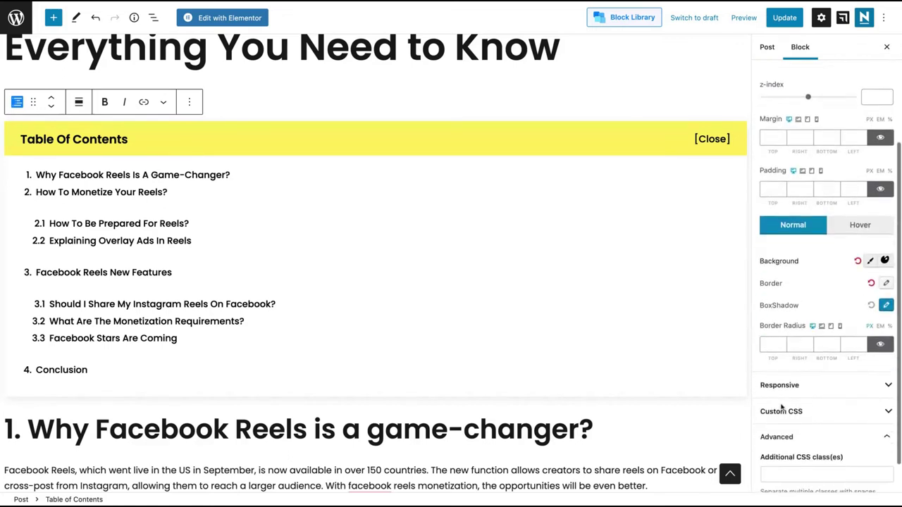
scroll(781, 406, up, 5)
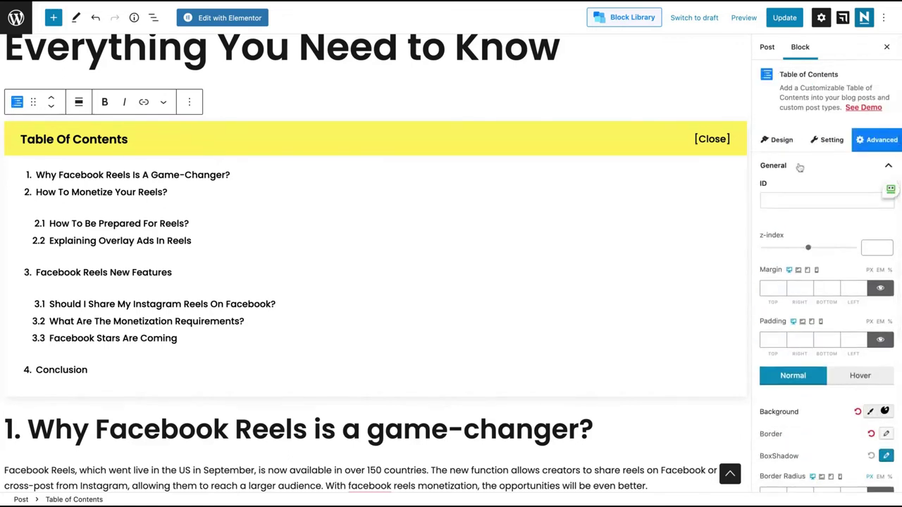
click(776, 140)
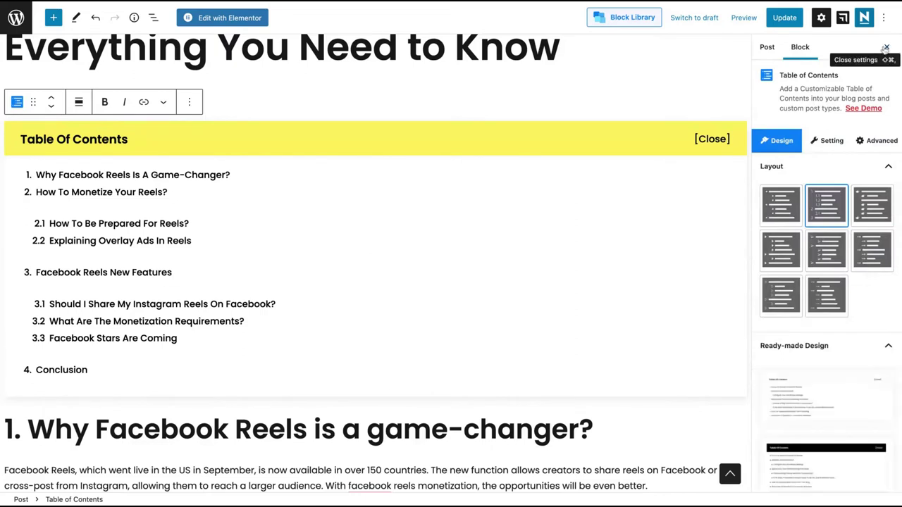
click(884, 48)
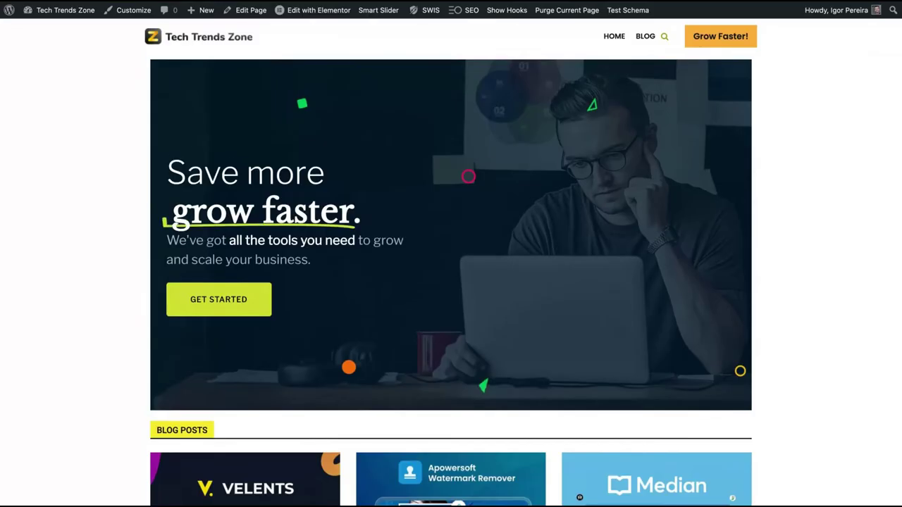
- Open the blog post "Facebook Reels Monetization: Everything You Need To Know" on the live site and view its table of contents
scroll(451, 282, down, 5)
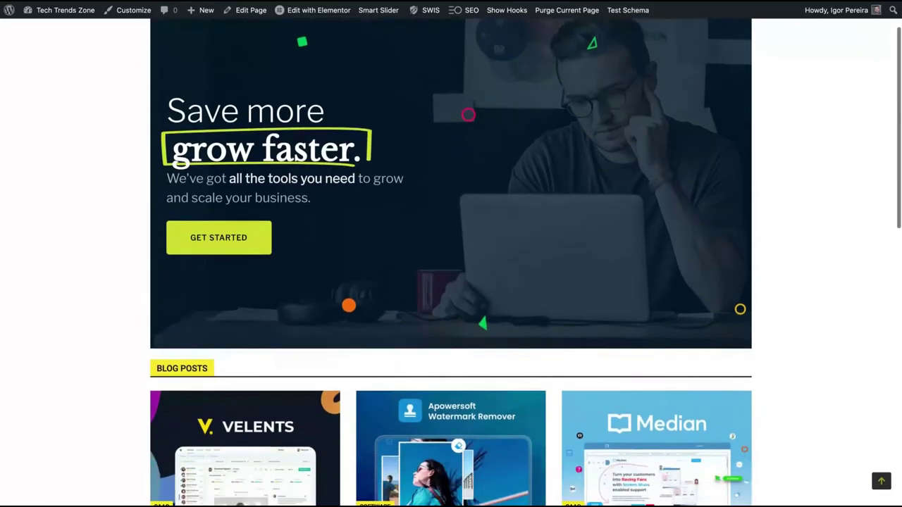
scroll(246, 270, down, 3)
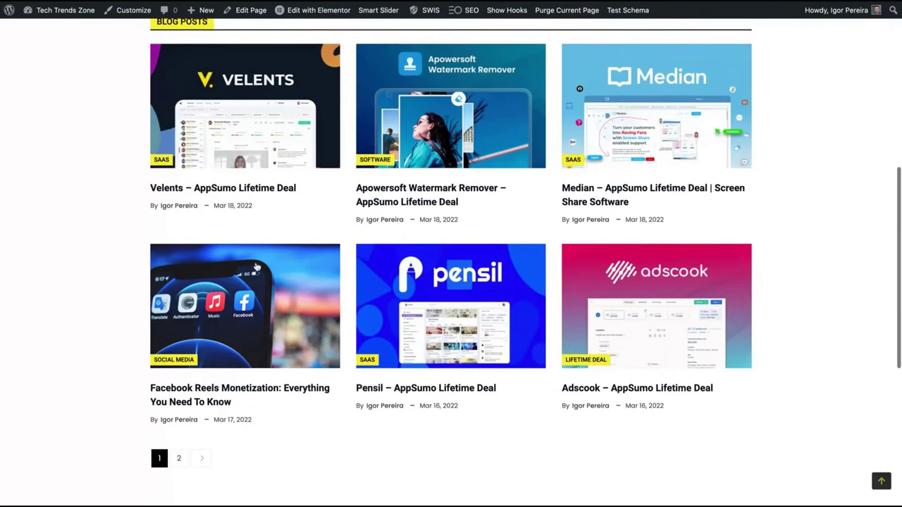
click(245, 271)
scroll(227, 336, down, 2)
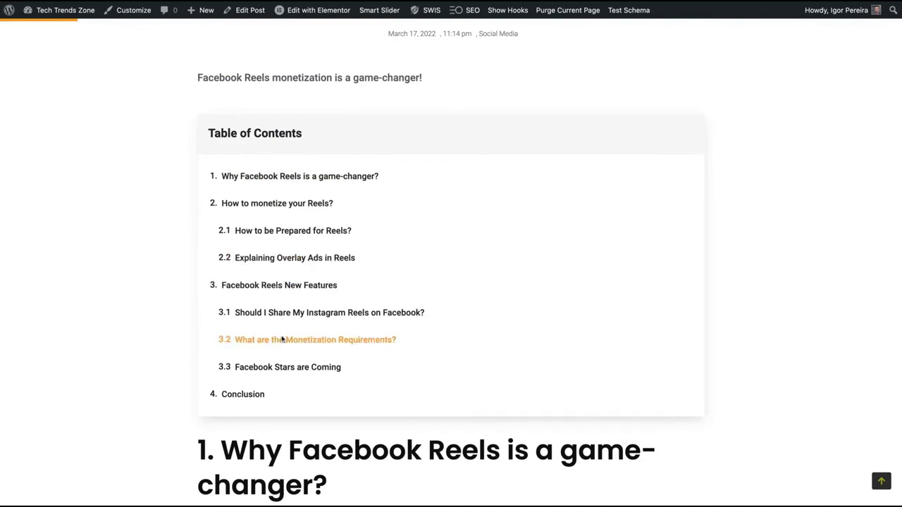
- Follow the table of contents link "How to be Prepared for Reels?" to its section heading and return to the post's beginning
click(315, 231)
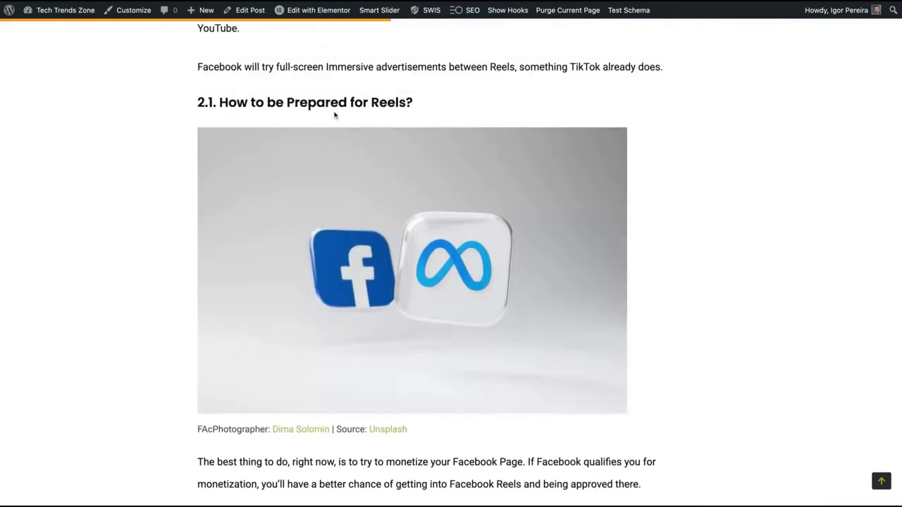
triple_click(415, 102)
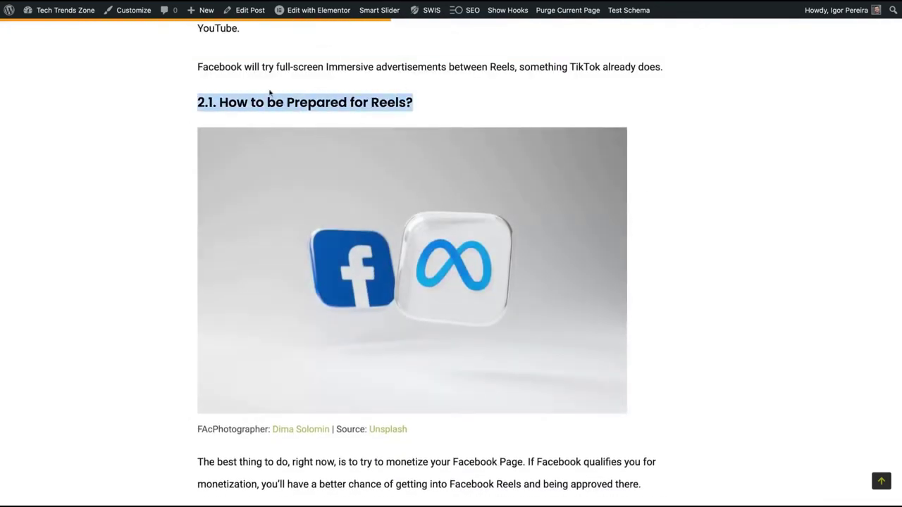
scroll(273, 96, down, 6)
key(Home)
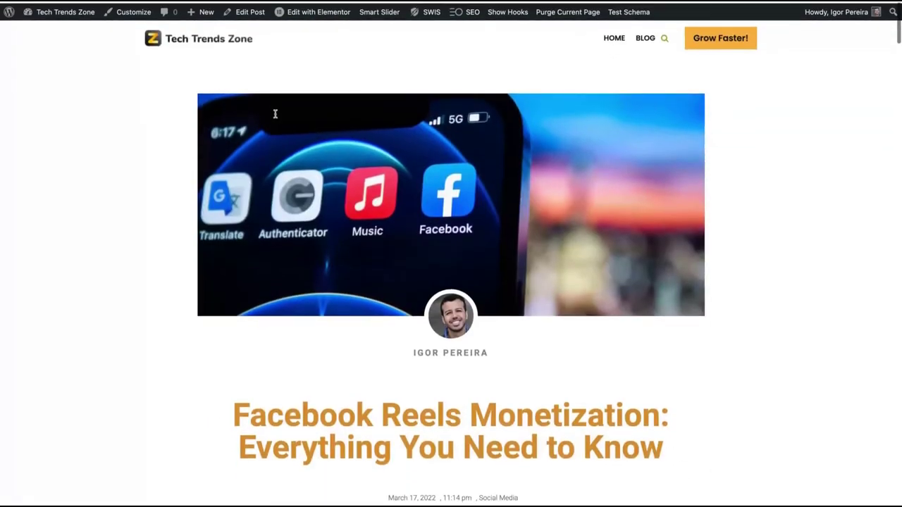
- Examine the post's table of contents, highlighting the entry "Why Facebook Reels is a game-changer?" and clearing the selection
scroll(275, 114, down, 7)
scroll(274, 114, up, 2)
scroll(275, 114, down, 1)
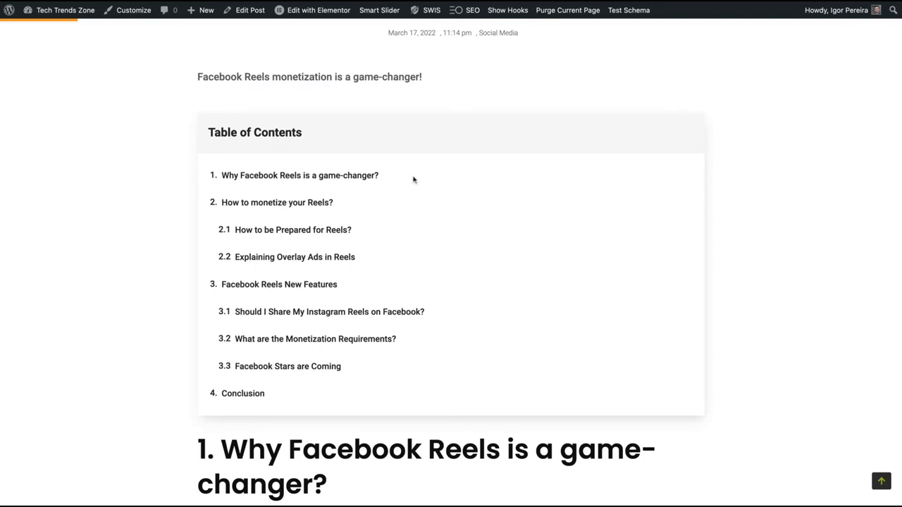
drag(405, 177, 222, 176)
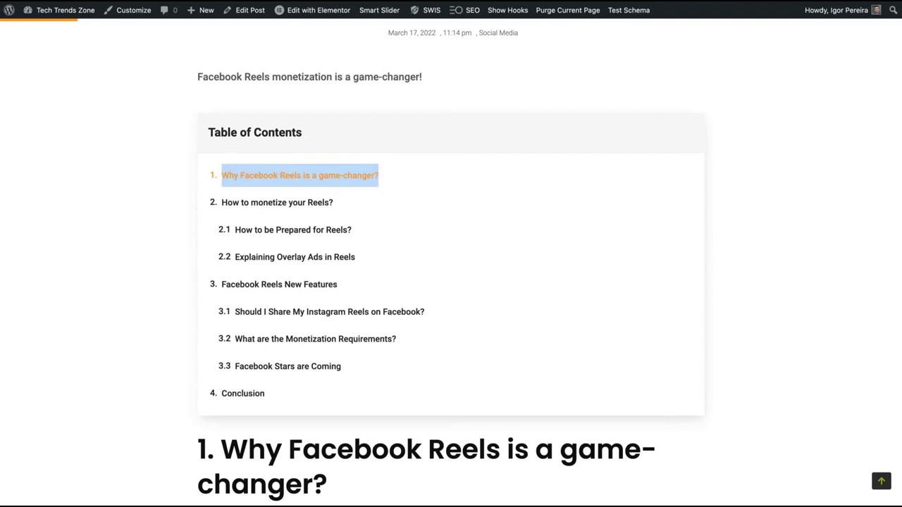
click(634, 235)
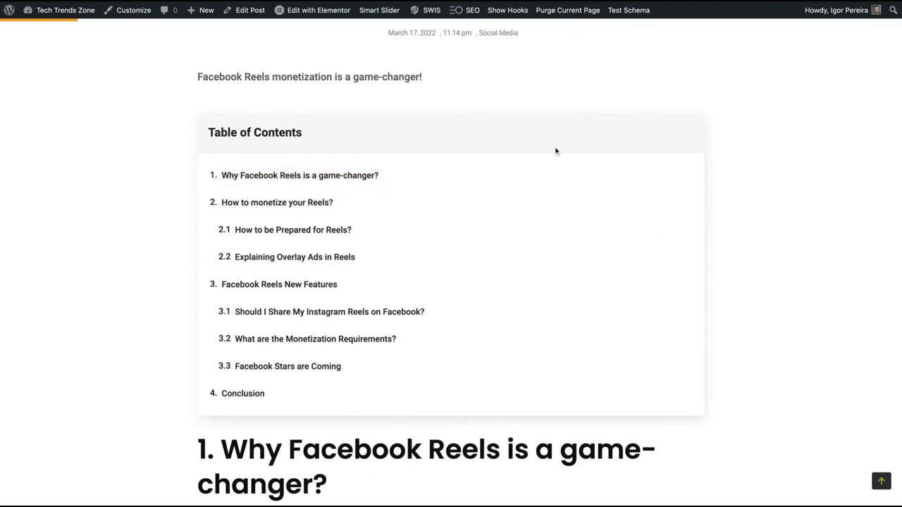